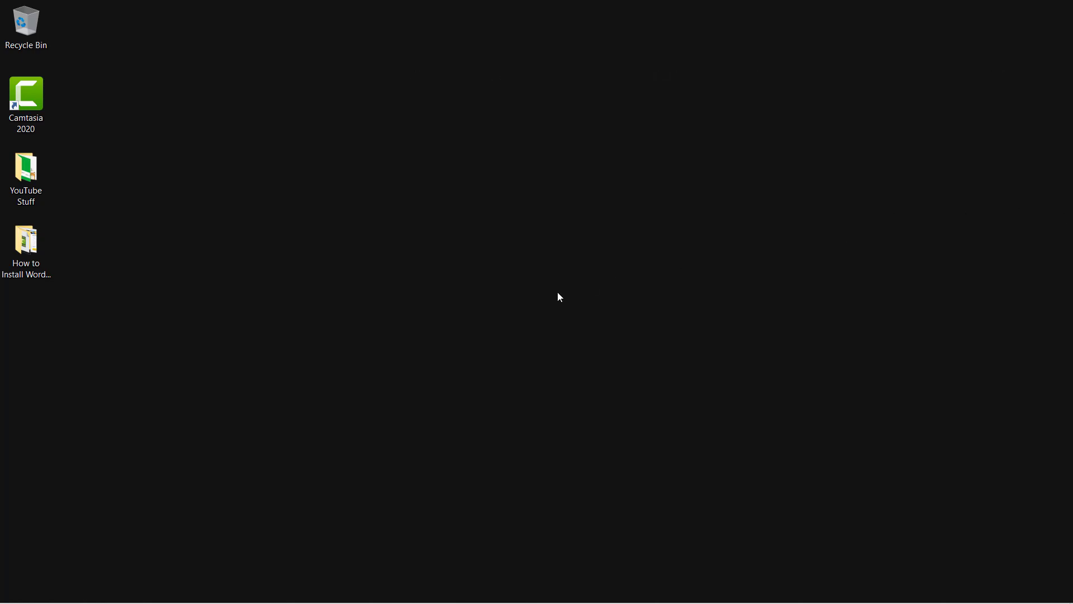
# Go to HostGator's Shared Hosting page and scroll down to the plan cards.
pyautogui.moveTo(314, 601)
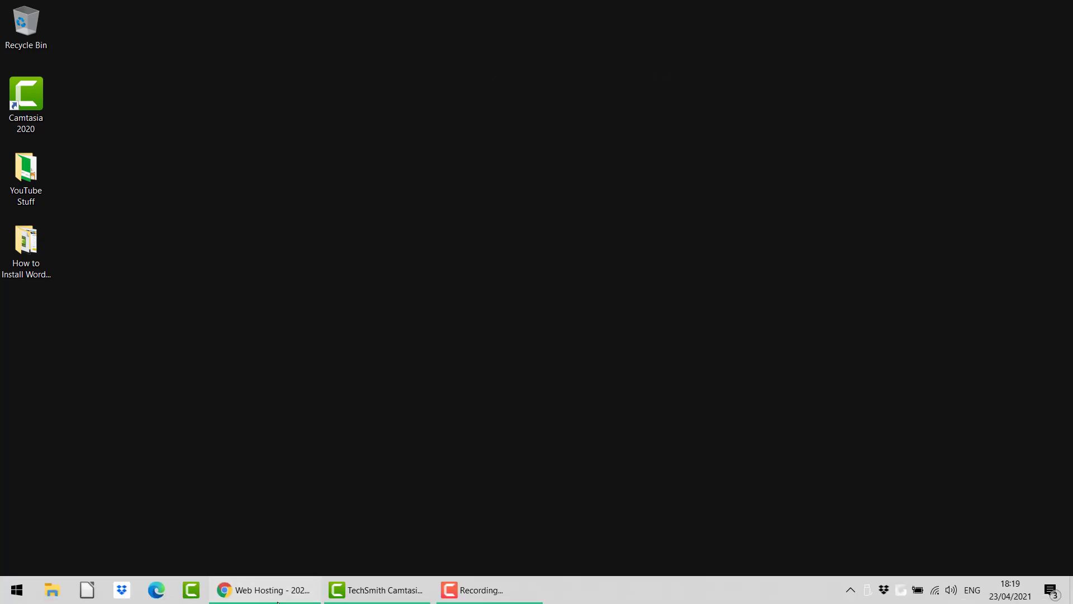
pyautogui.click(278, 601)
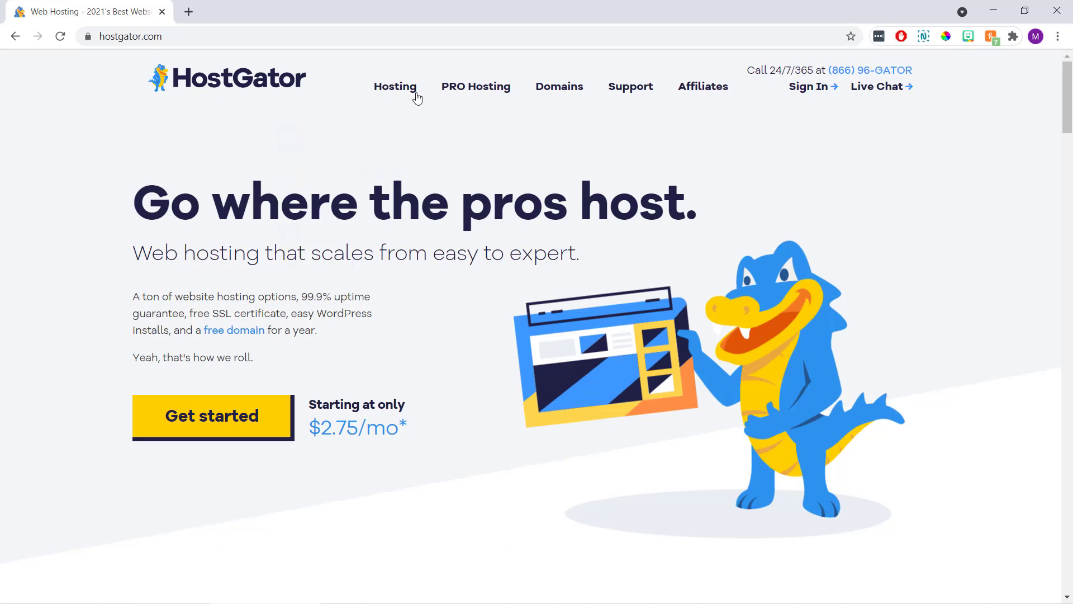
pyautogui.moveTo(399, 91)
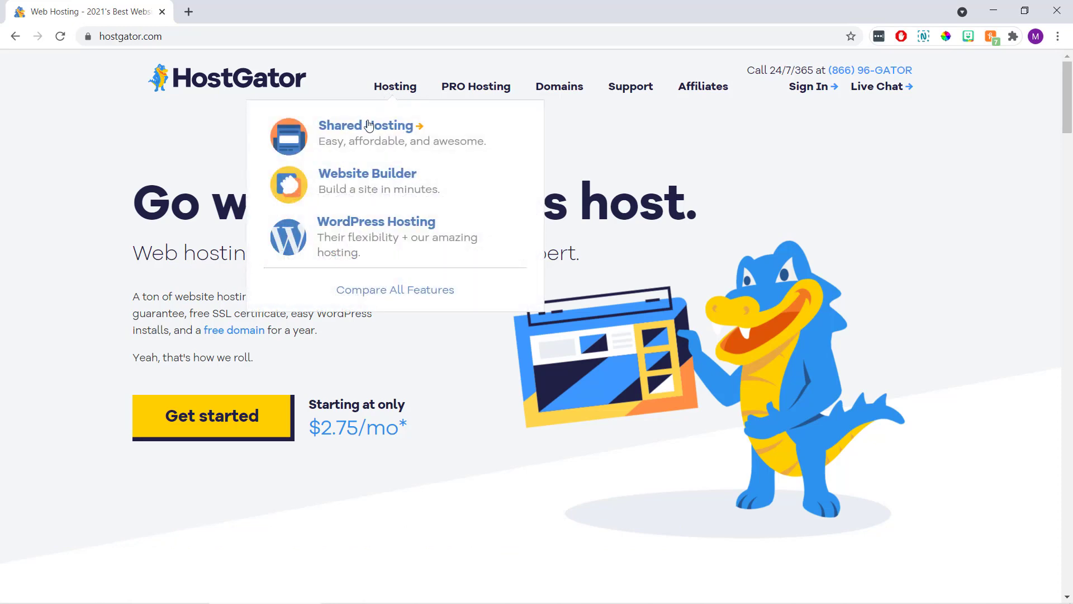
pyautogui.click(387, 137)
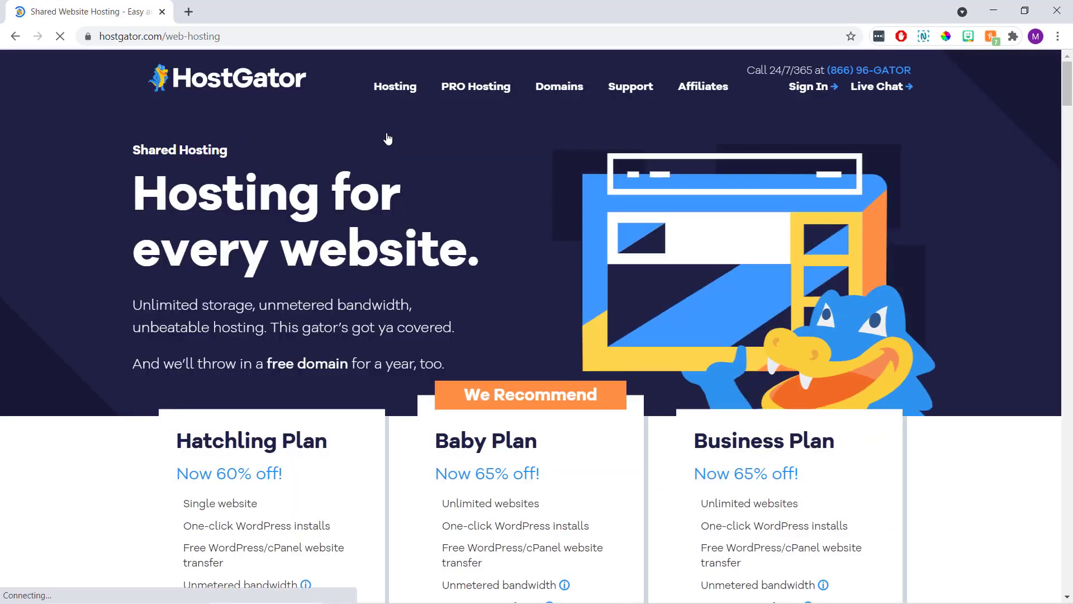
pyautogui.scroll(-4, 388, 139)
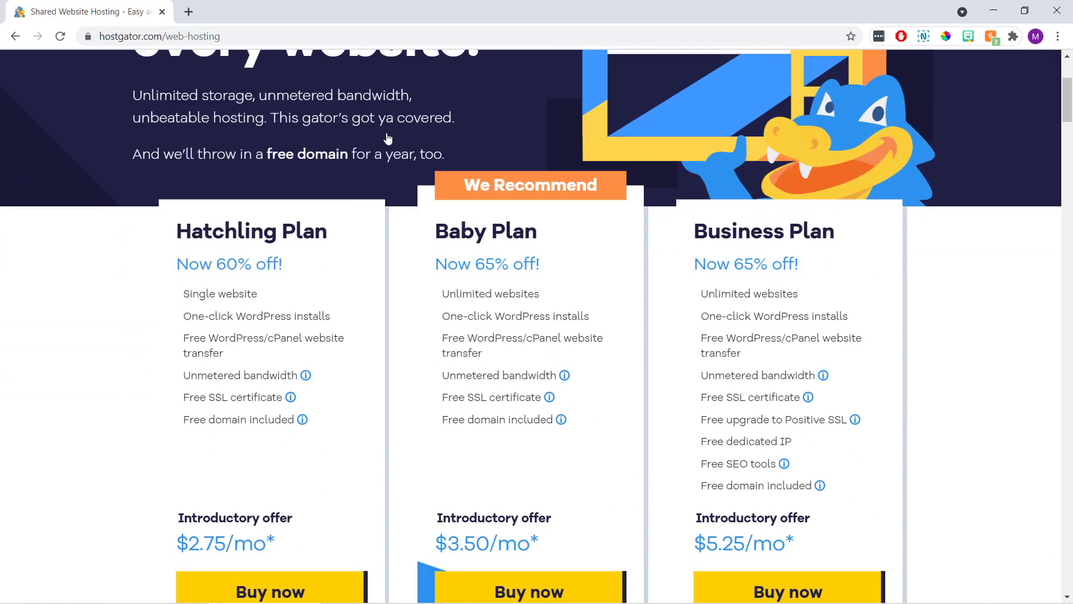
pyautogui.scroll(-1, 388, 138)
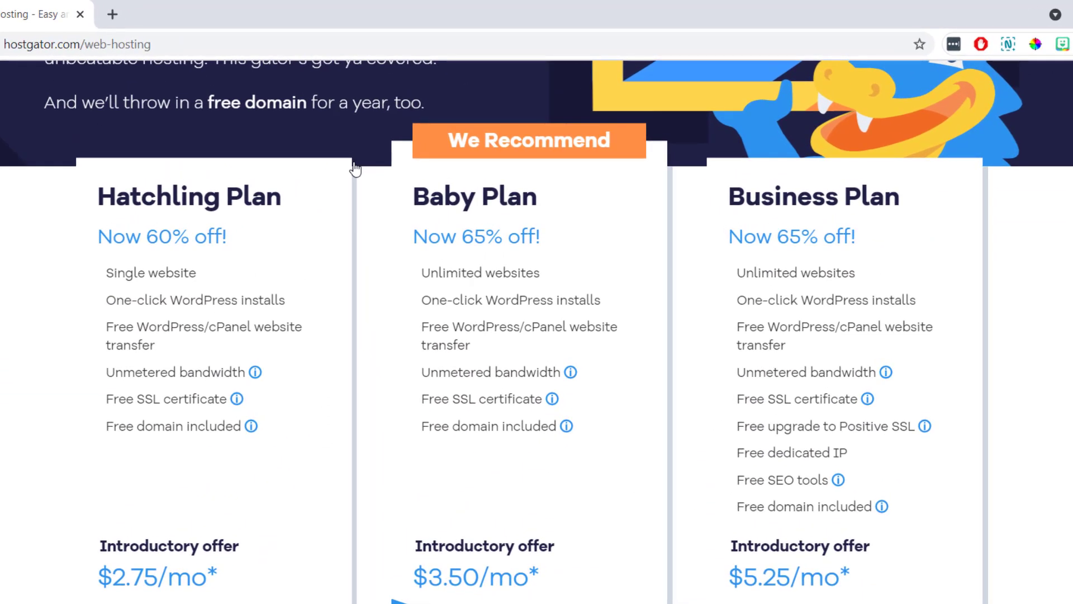
# Compare the Business, Hatchling and Baby plans (single vs unlimited websites), then buy Hatchling.
pyautogui.moveTo(910, 194); pyautogui.dragTo(716, 209)
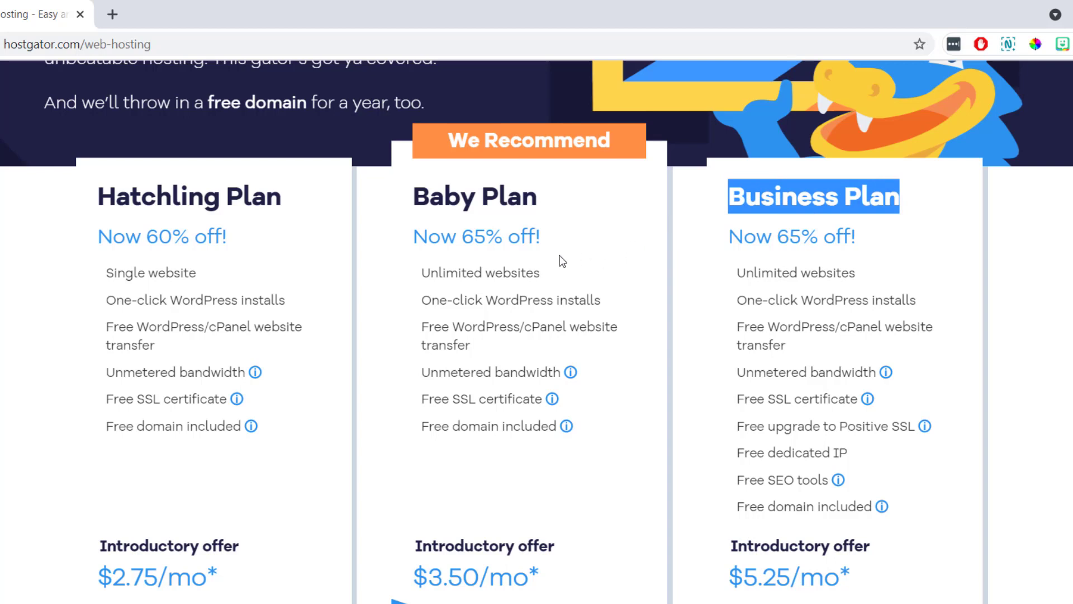
pyautogui.moveTo(288, 196); pyautogui.dragTo(95, 197)
pyautogui.moveTo(557, 200); pyautogui.dragTo(393, 203)
pyautogui.click(395, 206)
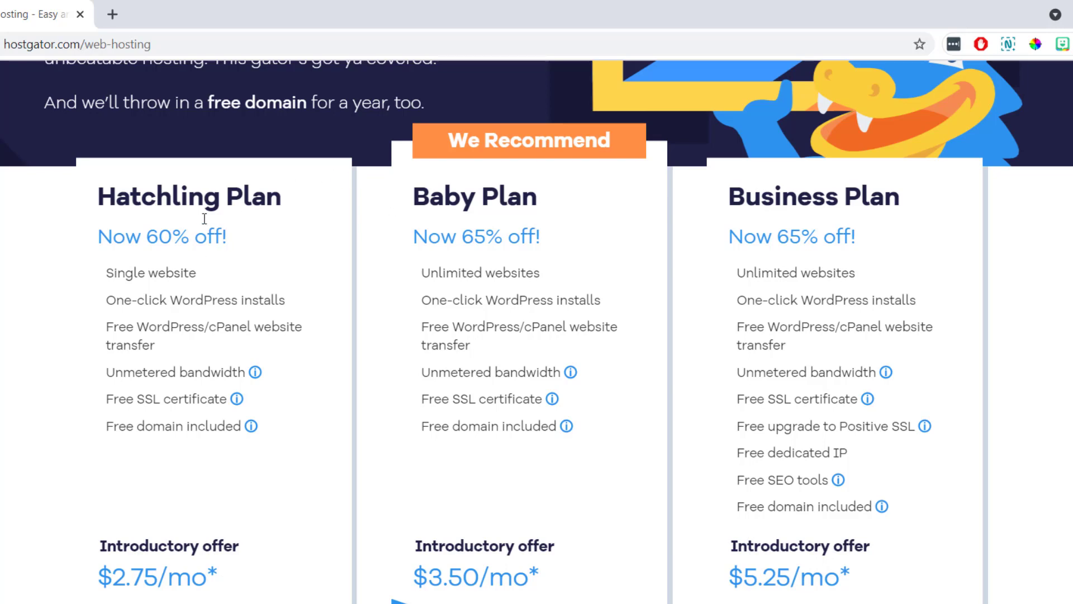
pyautogui.moveTo(213, 279); pyautogui.dragTo(104, 279)
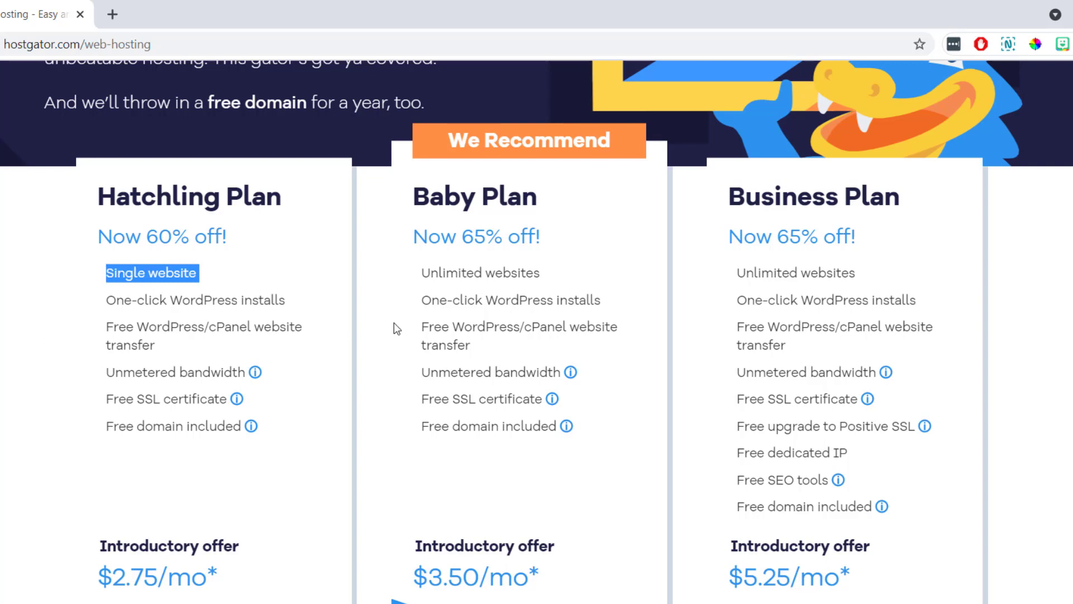
pyautogui.moveTo(557, 275); pyautogui.dragTo(431, 278)
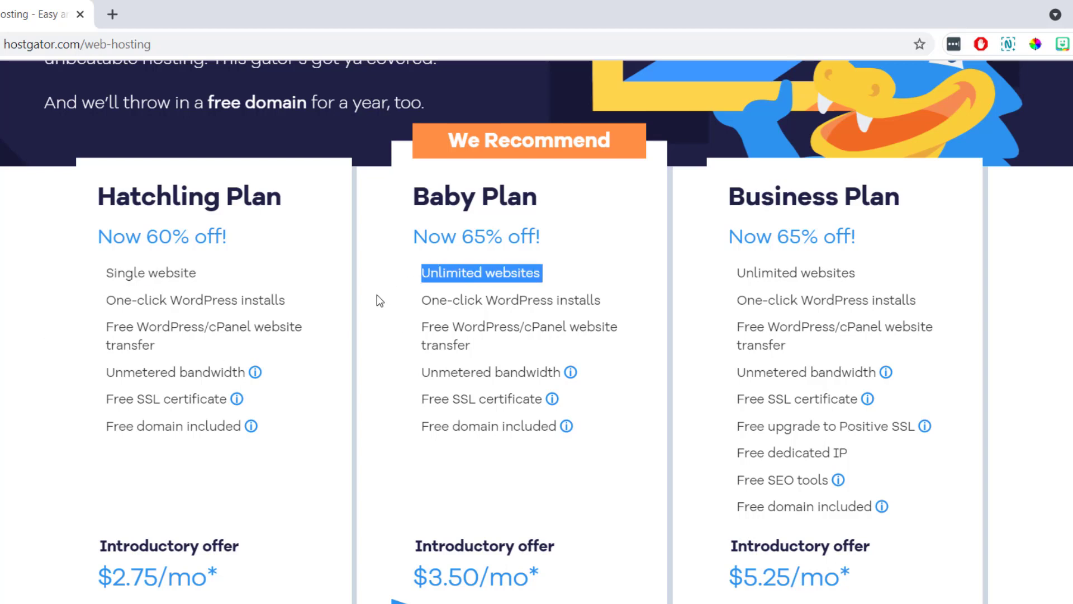
pyautogui.click(385, 315)
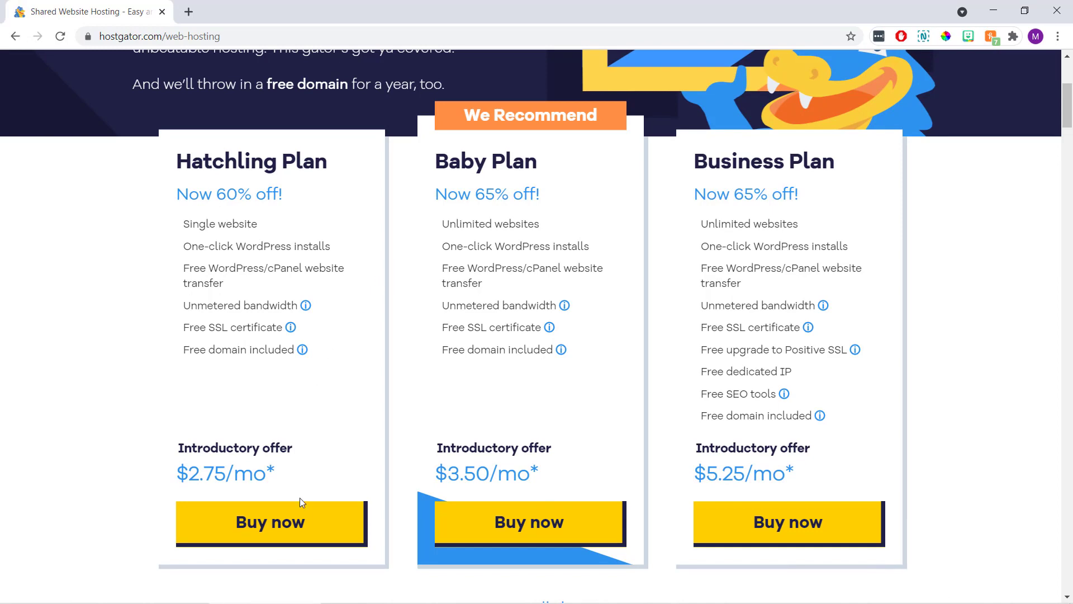
pyautogui.click(323, 534)
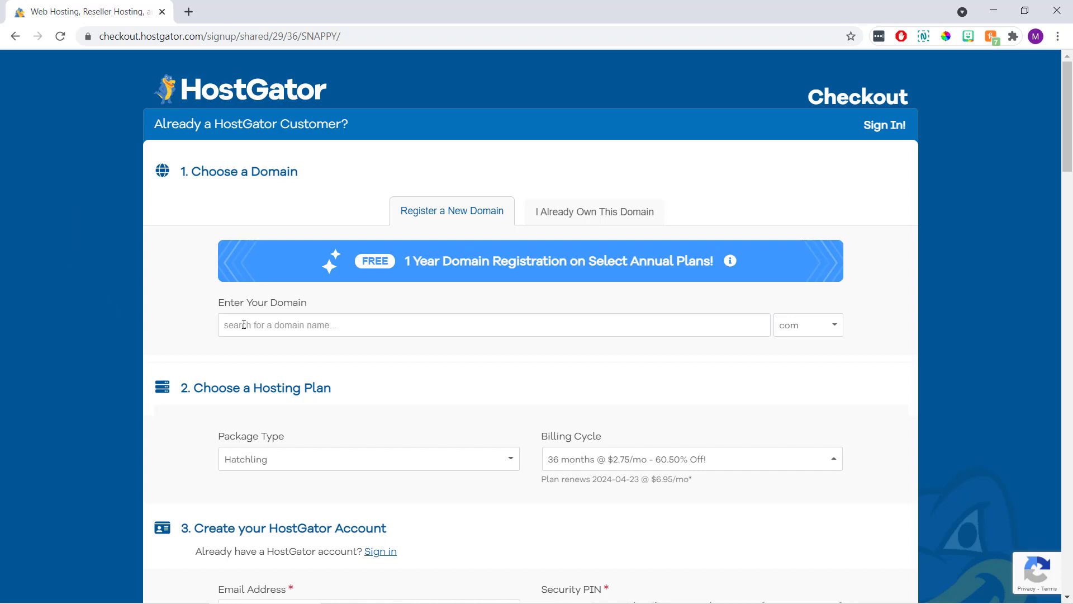
# Search for the domain 'ablogaboutcoffee' with the .com extension.
pyautogui.click(339, 325)
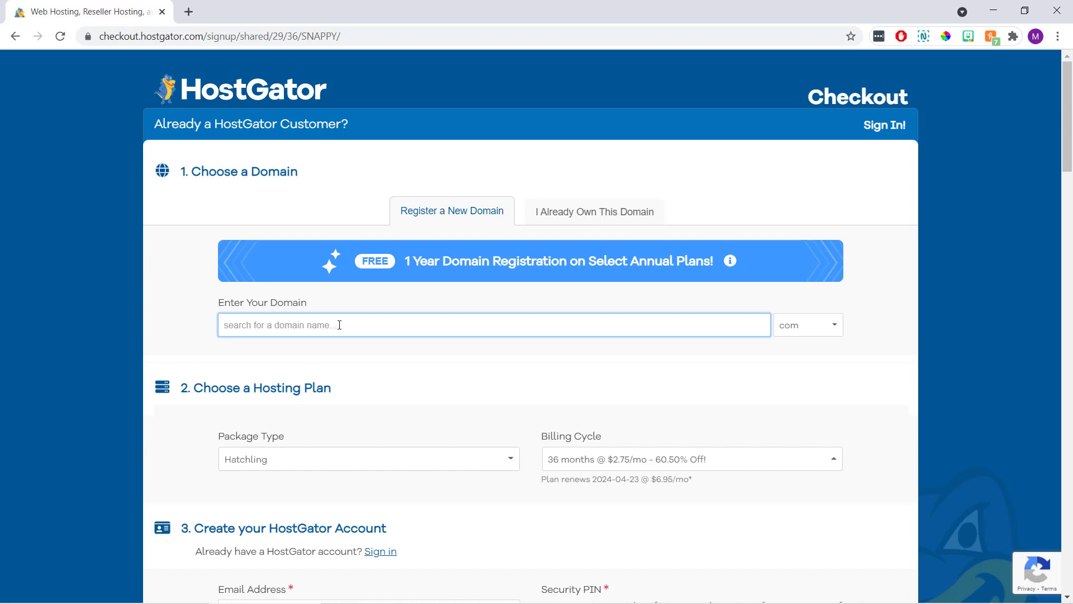
pyautogui.write('ablogaboutcoffee')
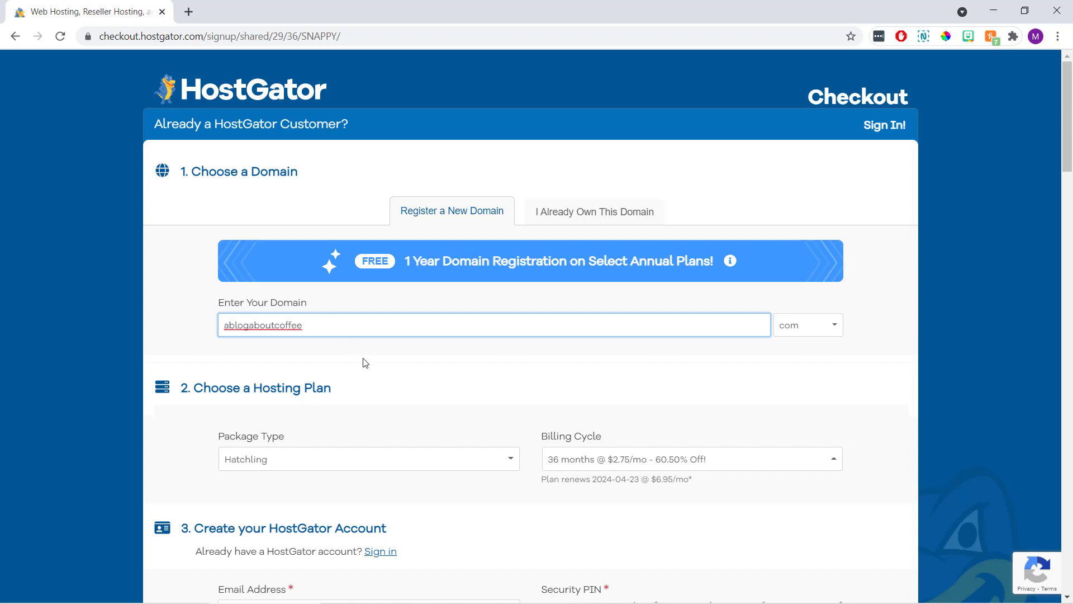
pyautogui.click(837, 326)
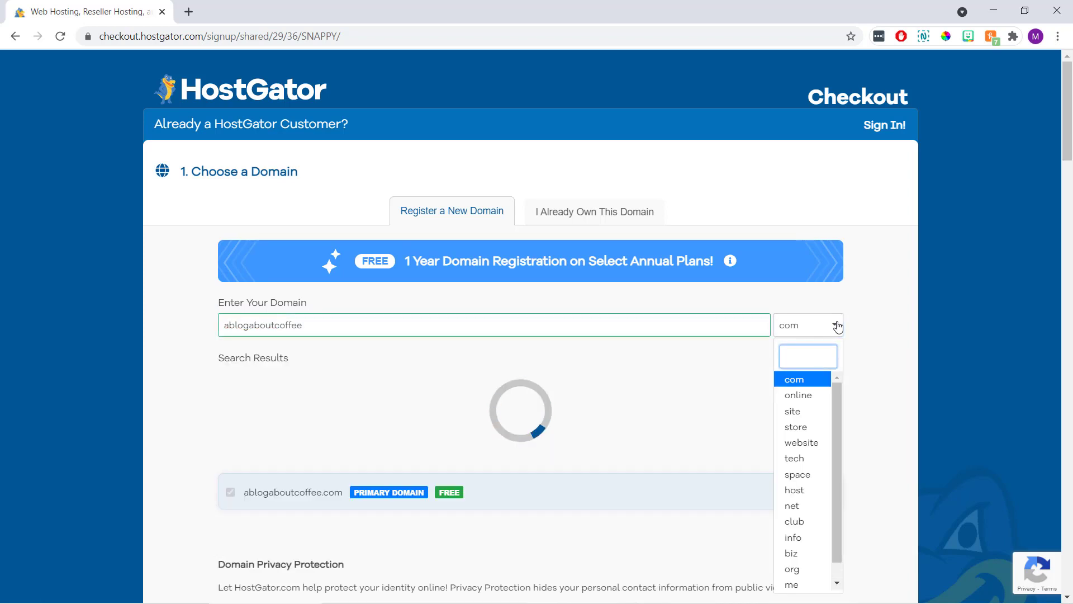
pyautogui.click(806, 385)
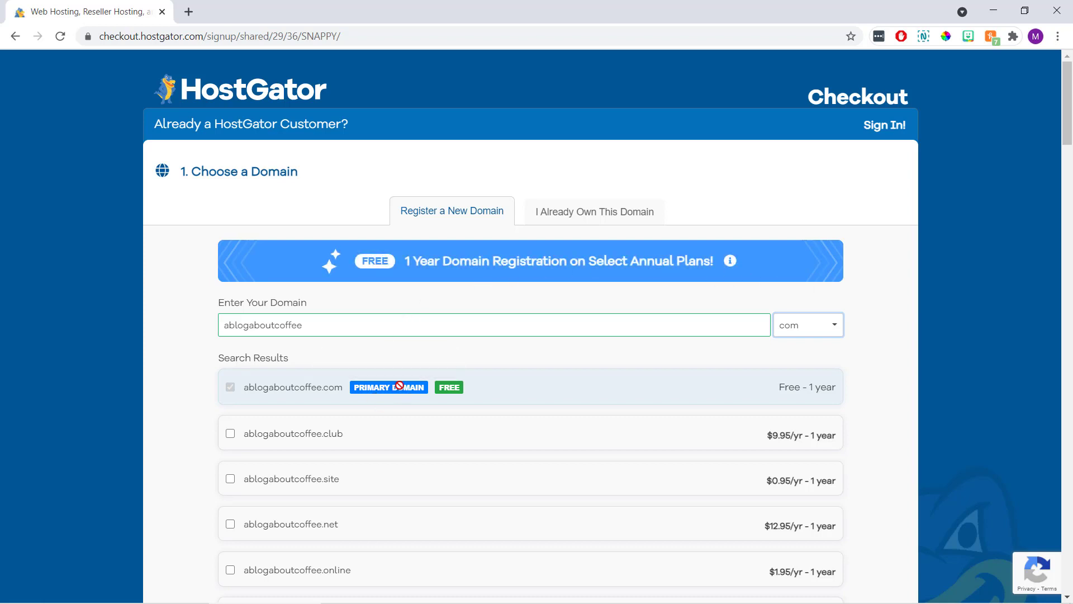
# Untick the Add Domain Privacy checkbox for ablogaboutcoffee.com.
pyautogui.moveTo(397, 384)
pyautogui.scroll(-10, 438, 361)
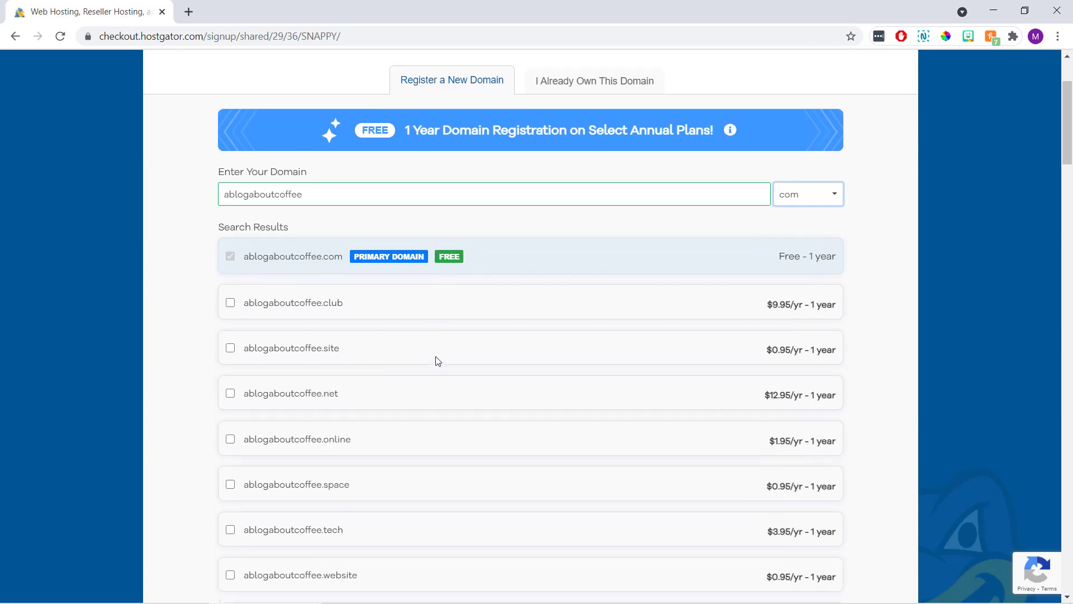
pyautogui.scroll(-2, 438, 363)
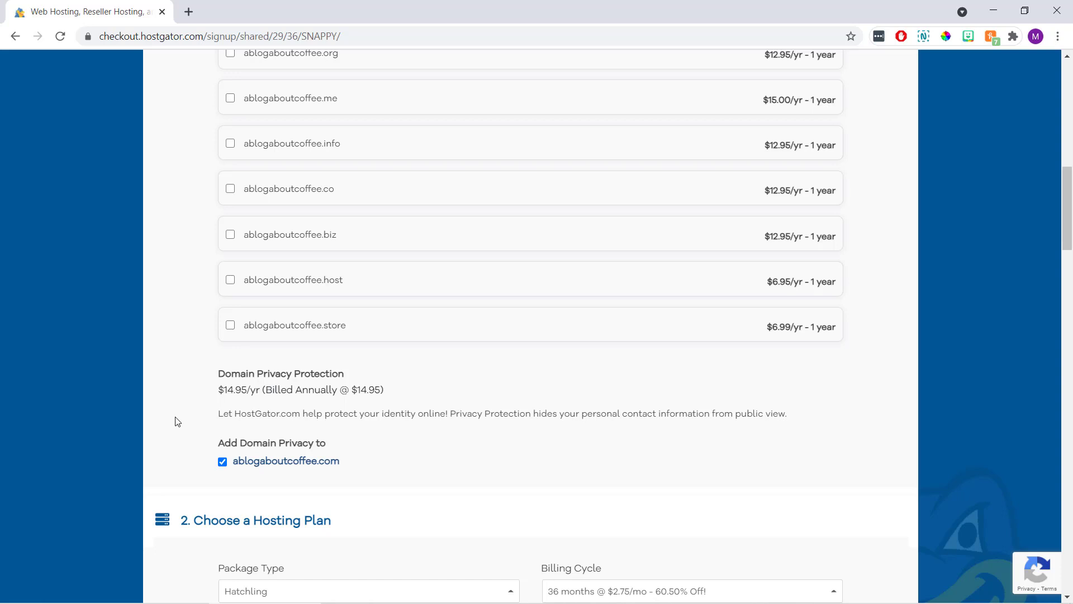
pyautogui.click(223, 462)
pyautogui.scroll(-4, 188, 414)
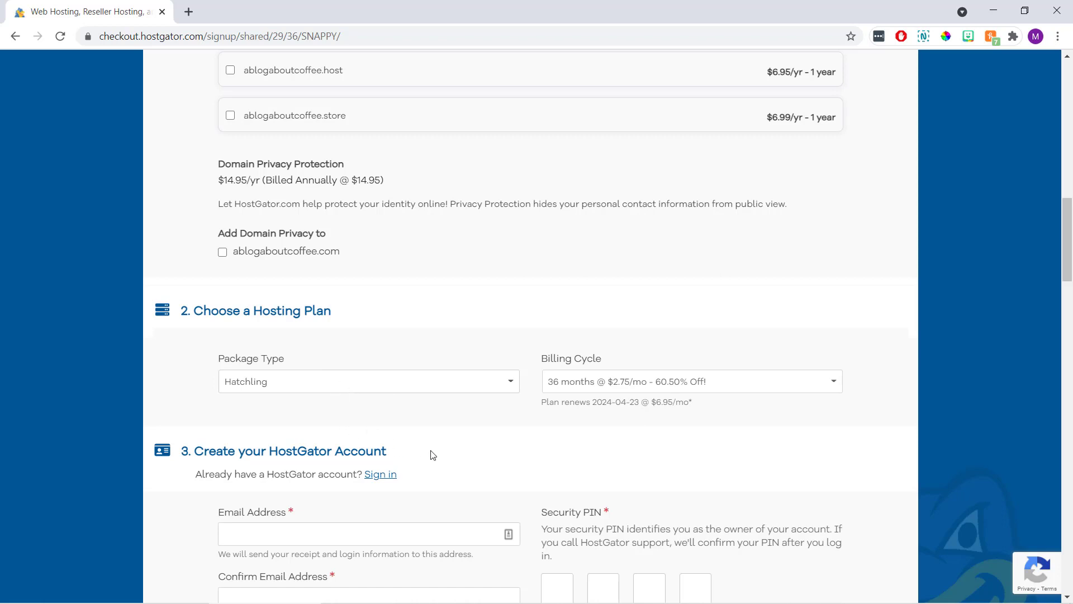
# Switch the Hatchling billing cycle from 36 months to 1 month at $10.95/mo.
pyautogui.click(757, 385)
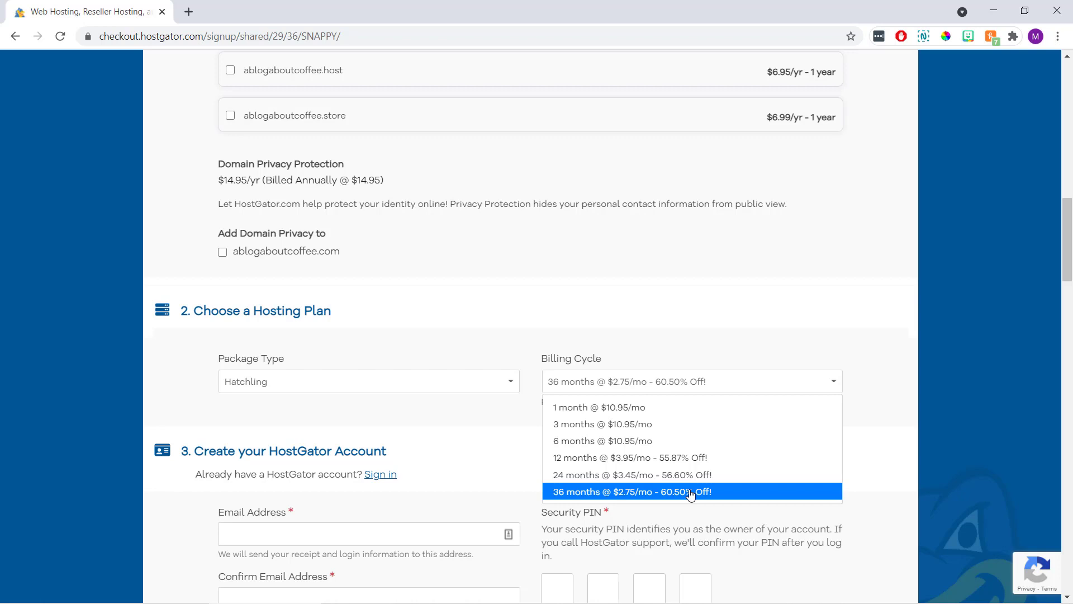
pyautogui.click(706, 412)
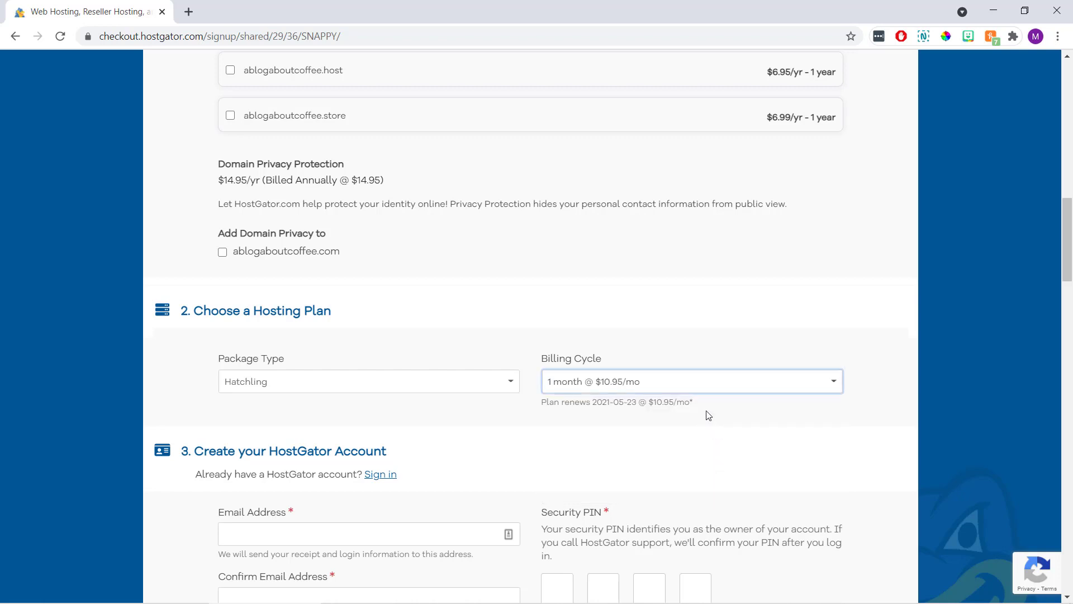
pyautogui.scroll(-3, 706, 415)
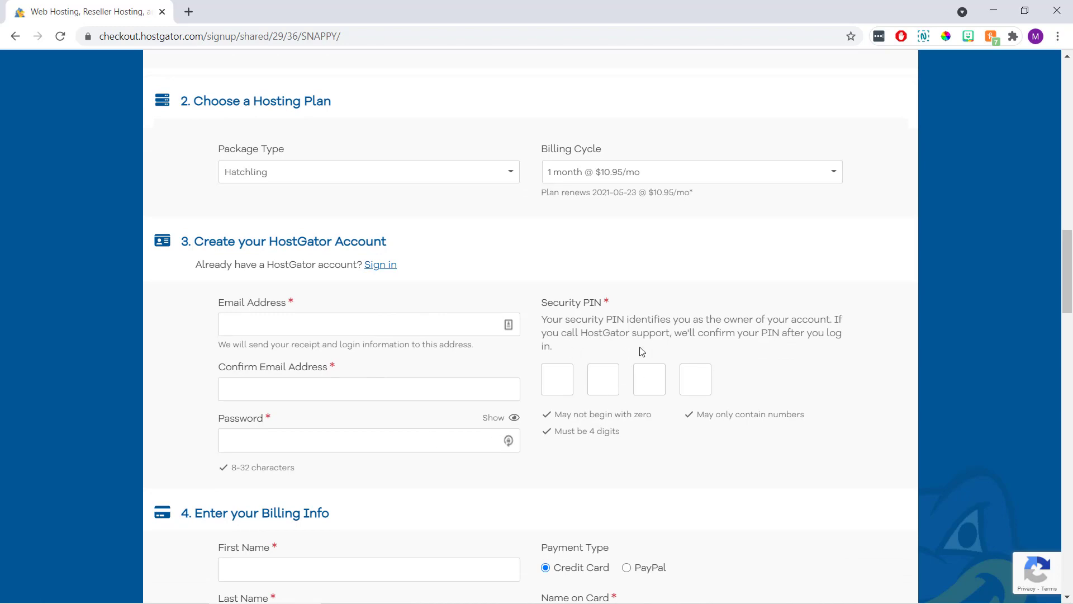
# Select PayPal instead of credit card under Payment Type.
pyautogui.scroll(-6, 641, 352)
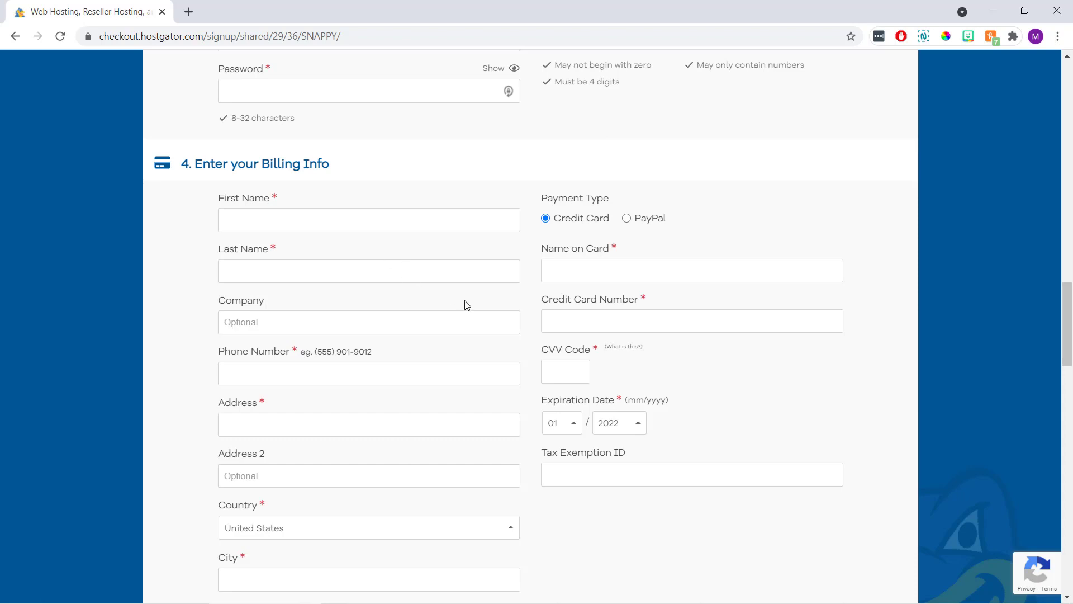
pyautogui.click(626, 218)
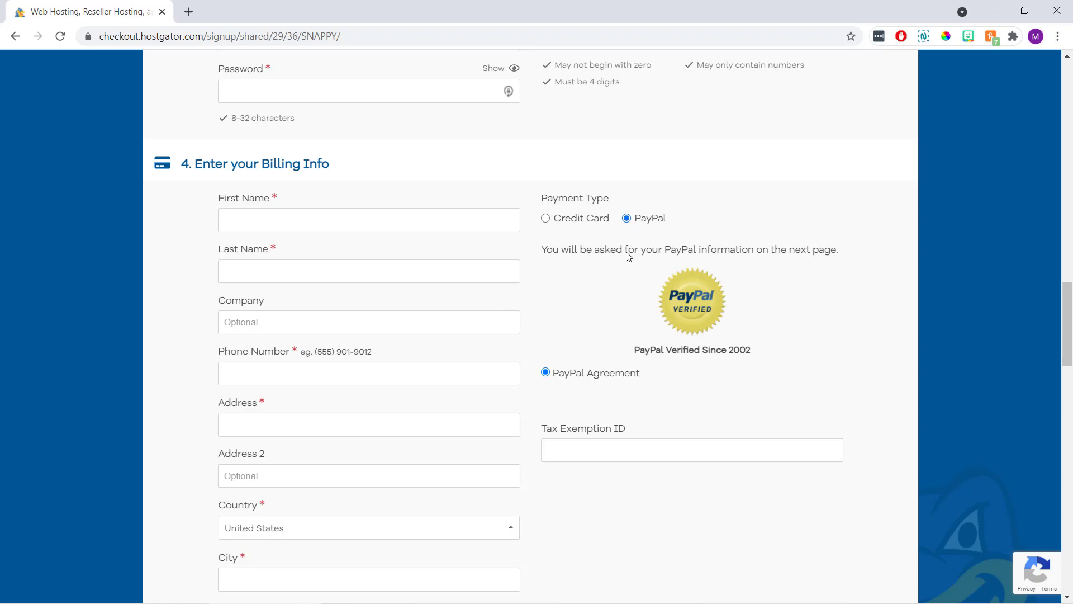
pyautogui.scroll(-10, 629, 256)
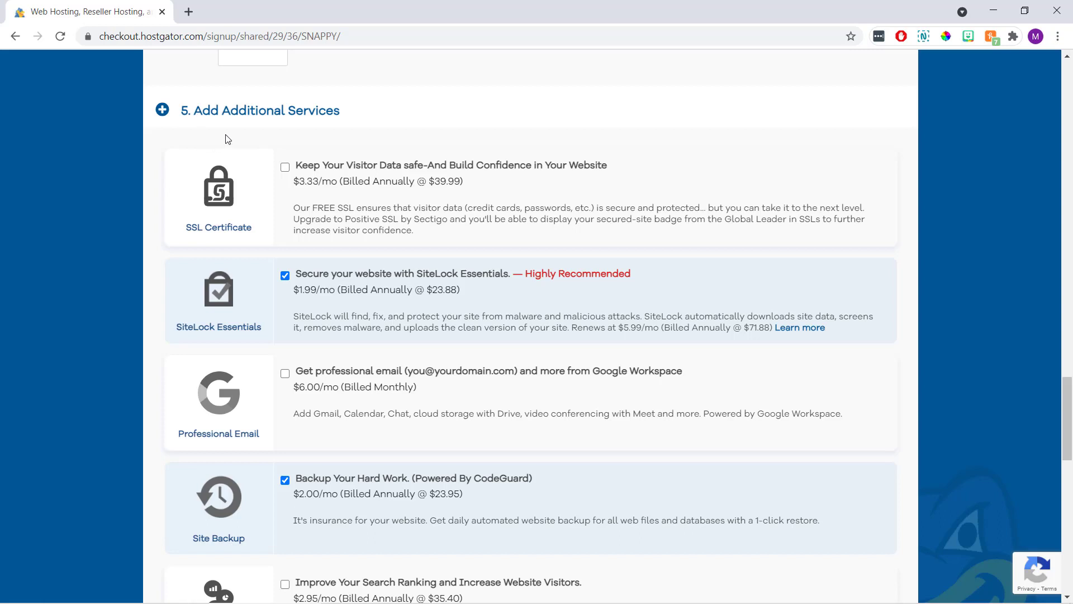
# Uncheck the SiteLock Essentials and CodeGuard Site Backup add-ons.
pyautogui.click(285, 276)
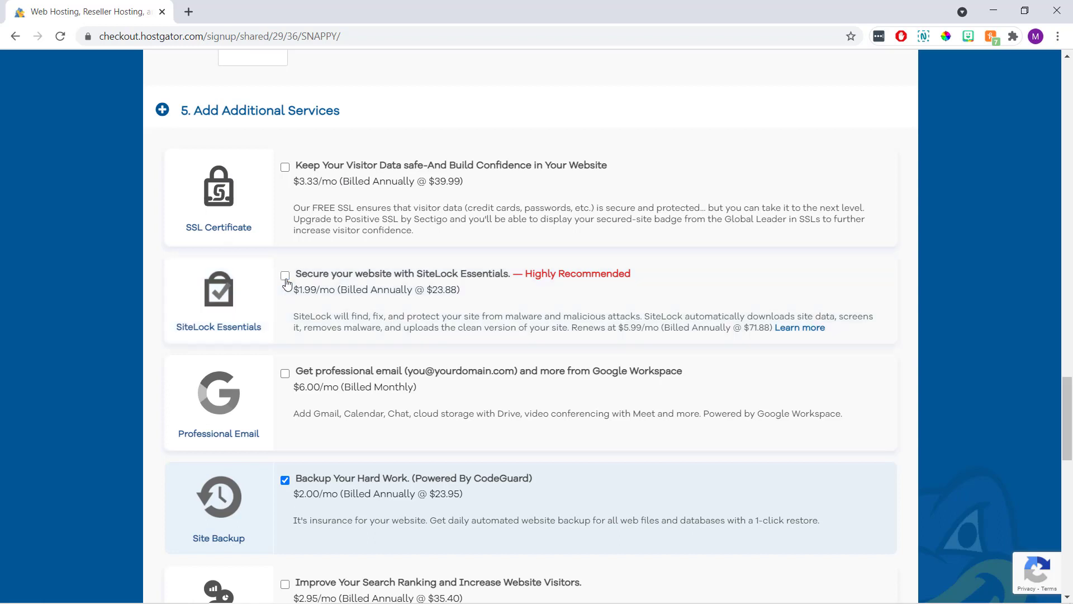
pyautogui.scroll(-2, 286, 283)
pyautogui.click(285, 342)
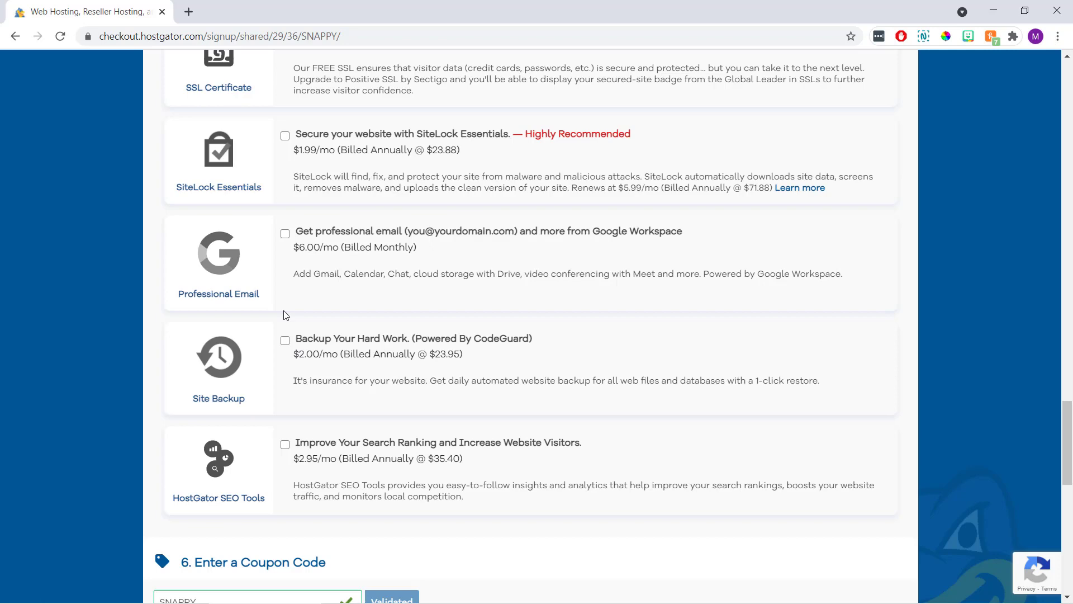
pyautogui.scroll(-5, 284, 314)
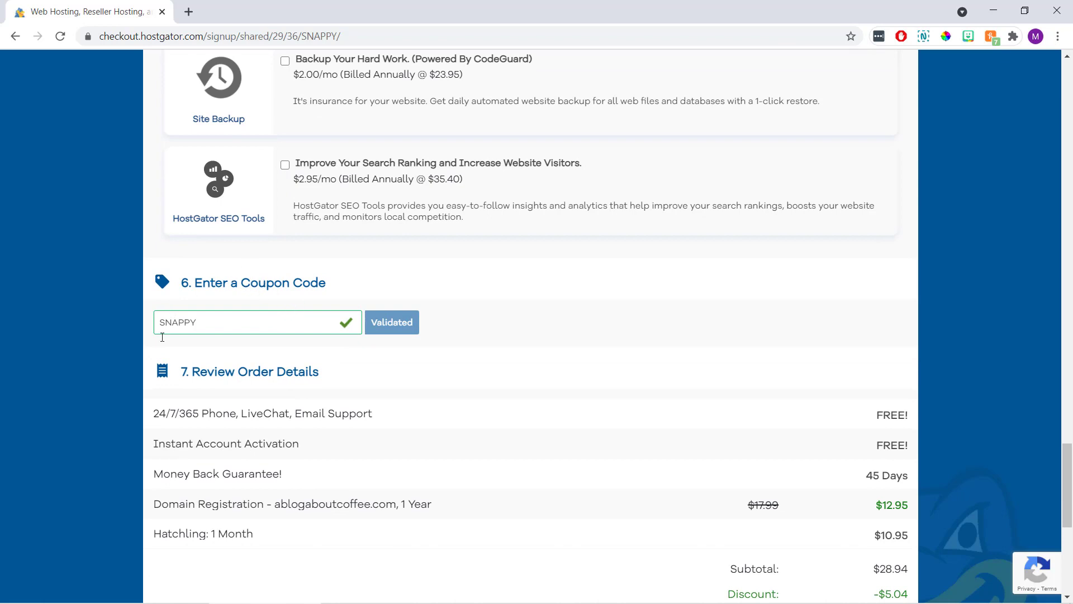
# Replace the SNAPPY coupon with 'wordpress1host' and validate it, cutting the amount due to $12.96.
pyautogui.moveTo(213, 322); pyautogui.dragTo(159, 321)
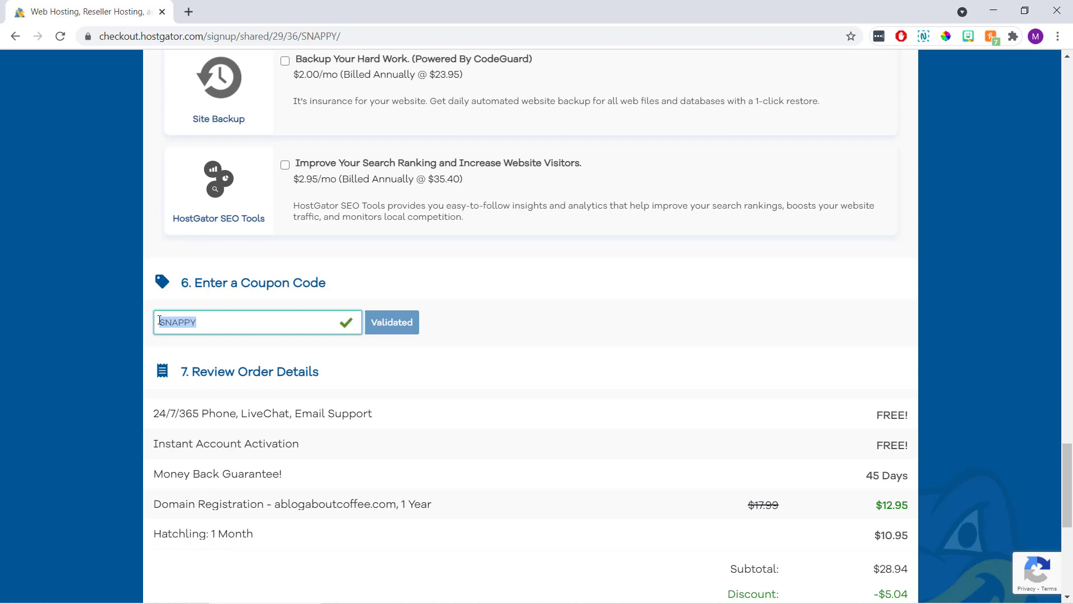
pyautogui.press('BackSpace')
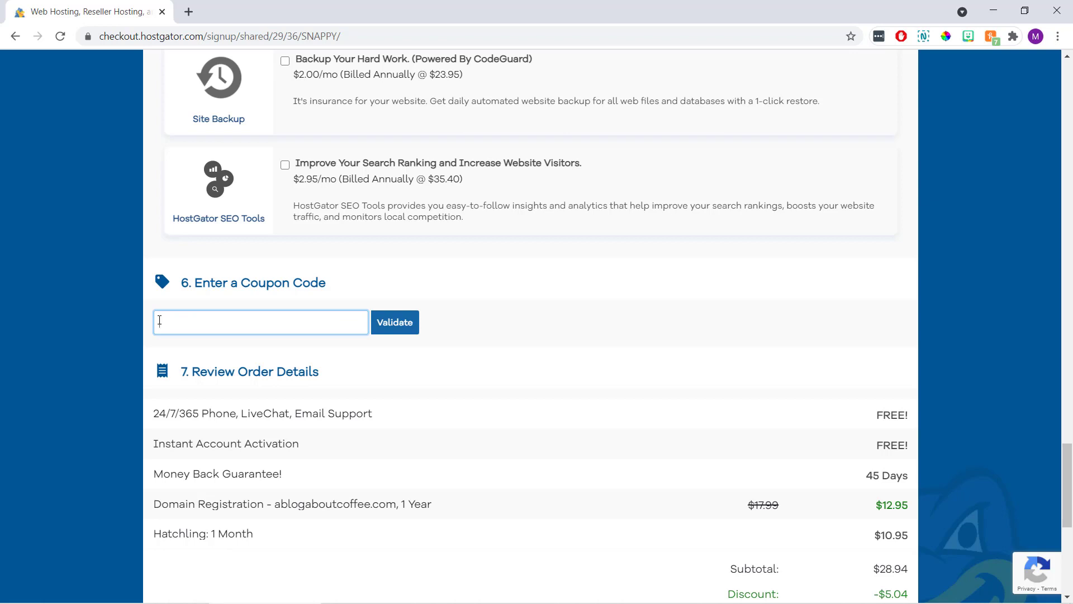
pyautogui.write('wordpress')
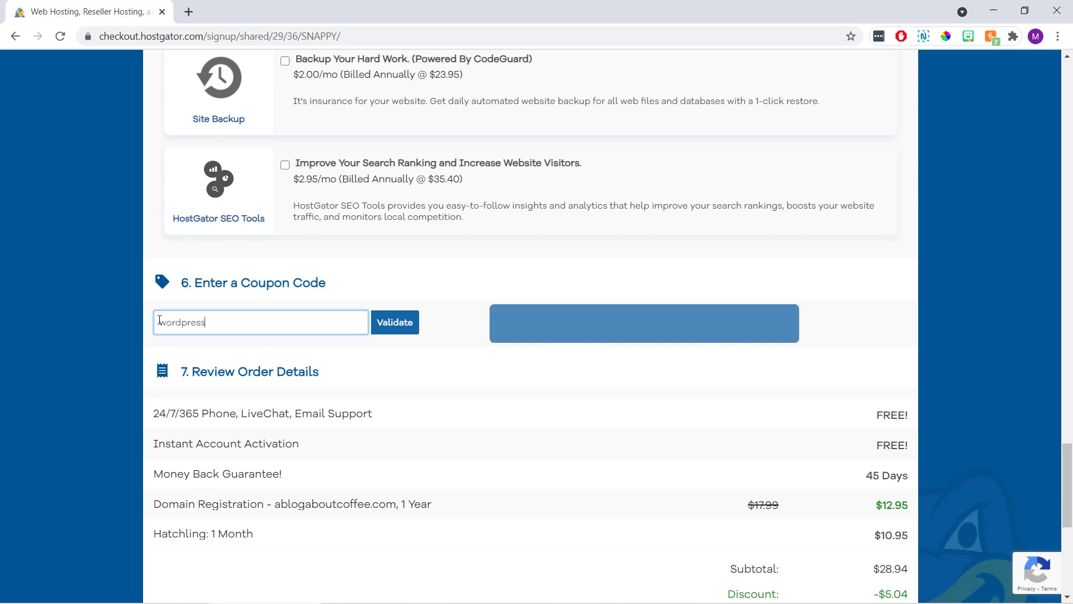
pyautogui.write('1host')
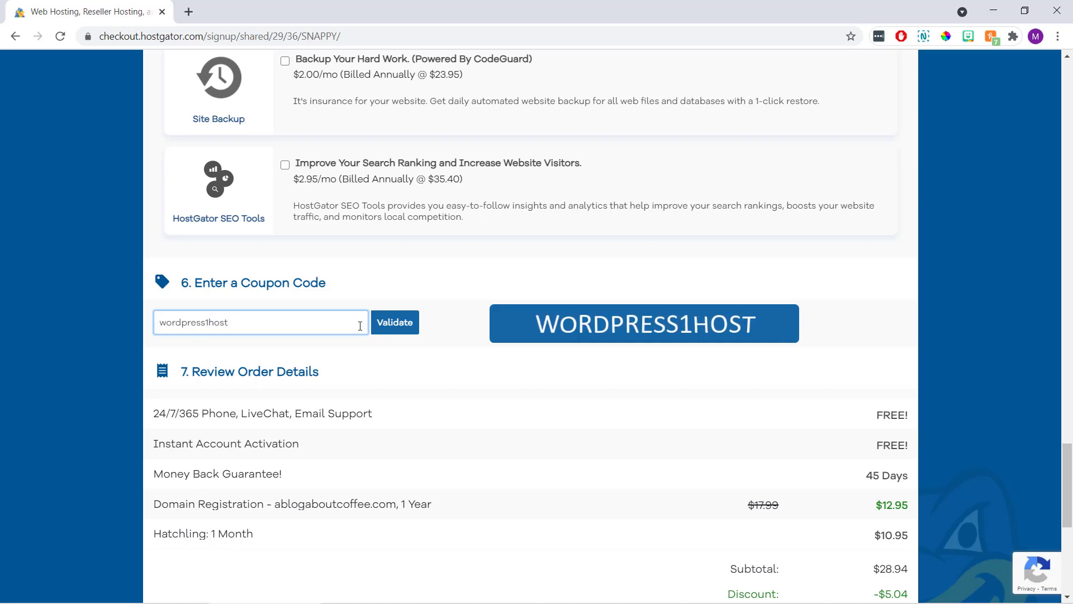
pyautogui.click(397, 326)
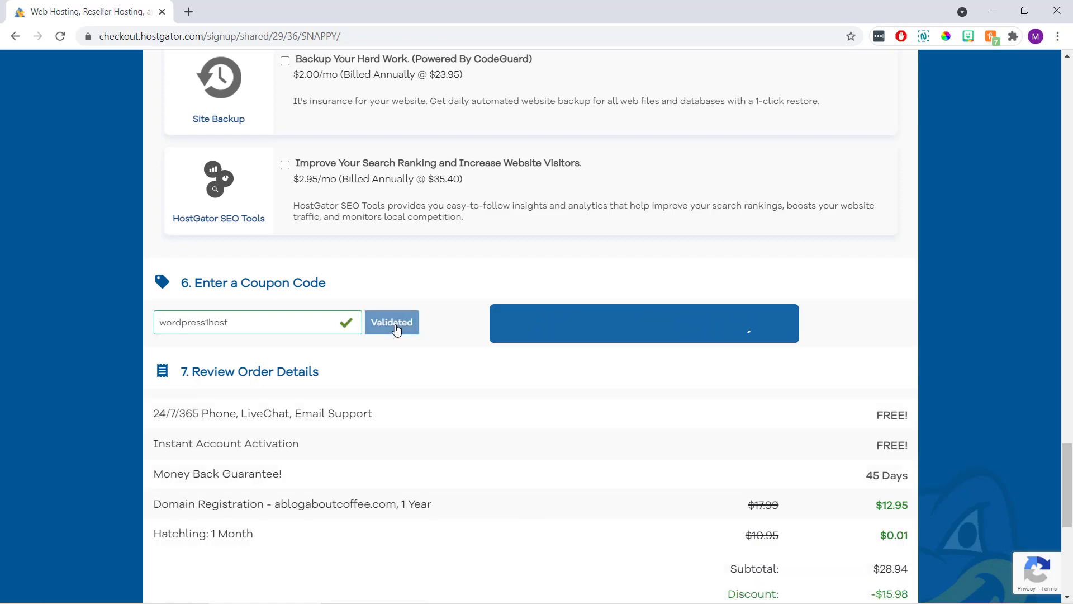
pyautogui.scroll(-4, 443, 330)
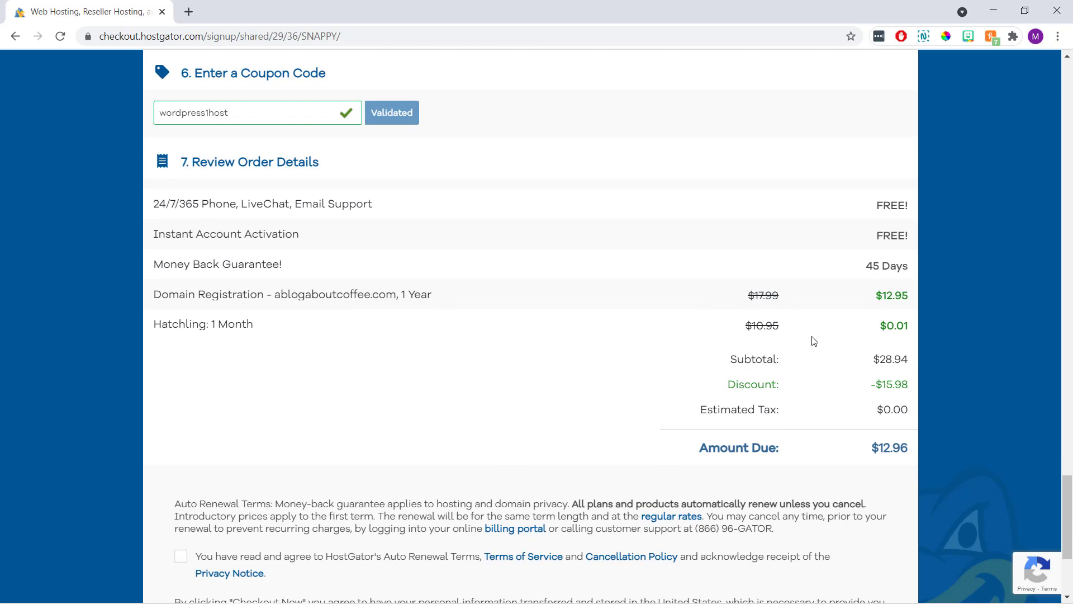
pyautogui.moveTo(871, 323); pyautogui.dragTo(910, 326)
pyautogui.click(653, 308)
pyautogui.moveTo(408, 211); pyautogui.dragTo(146, 214)
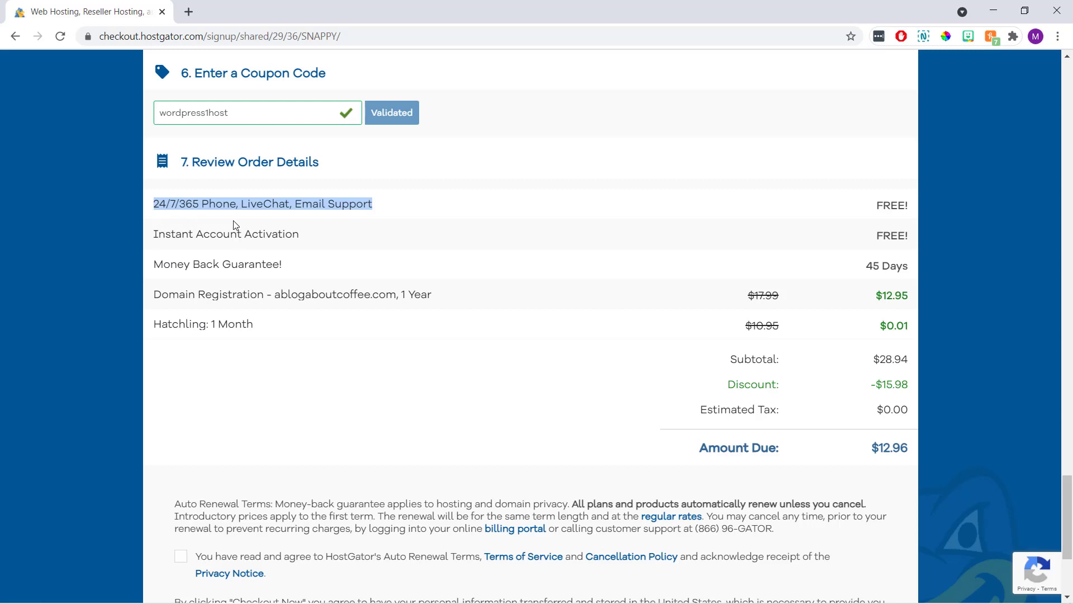
pyautogui.click(289, 271)
pyautogui.moveTo(289, 271); pyautogui.dragTo(149, 278)
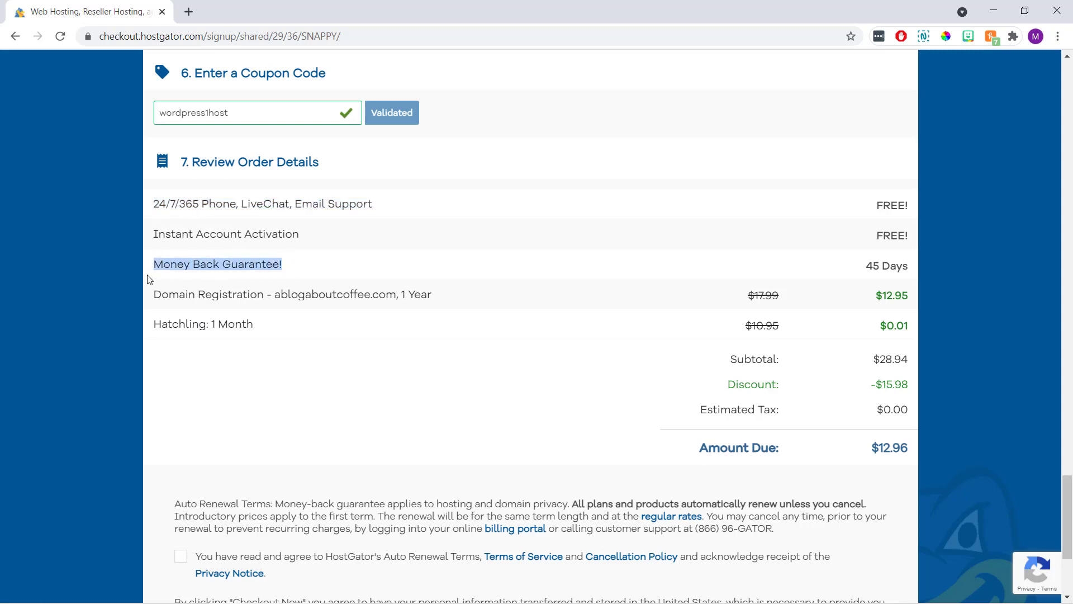
pyautogui.click(73, 289)
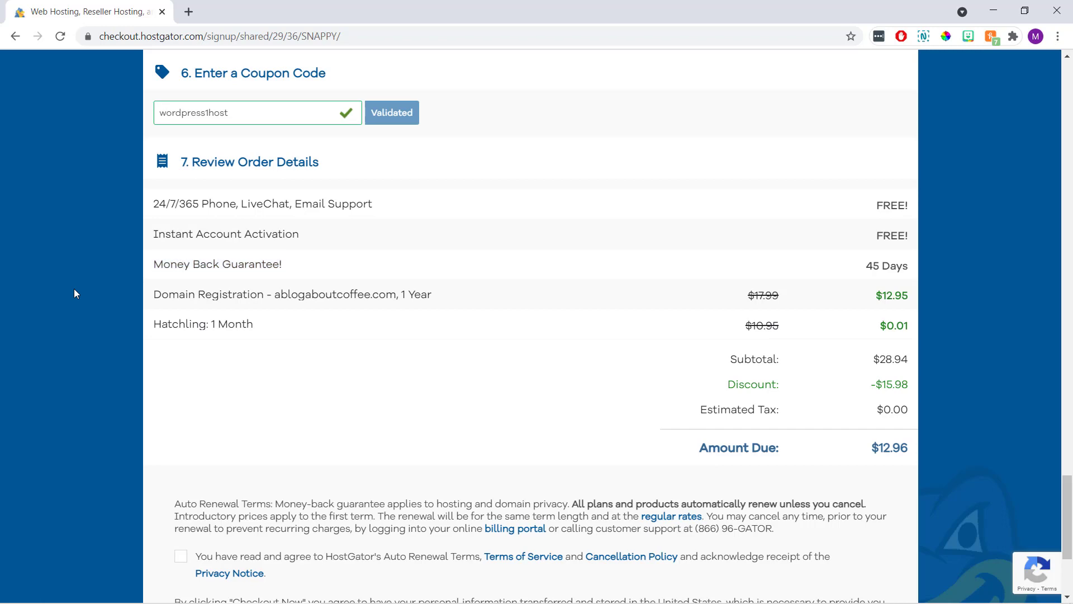
# Tick the checkbox agreeing to auto-renewal and the terms of service.
pyautogui.scroll(-4, 74, 288)
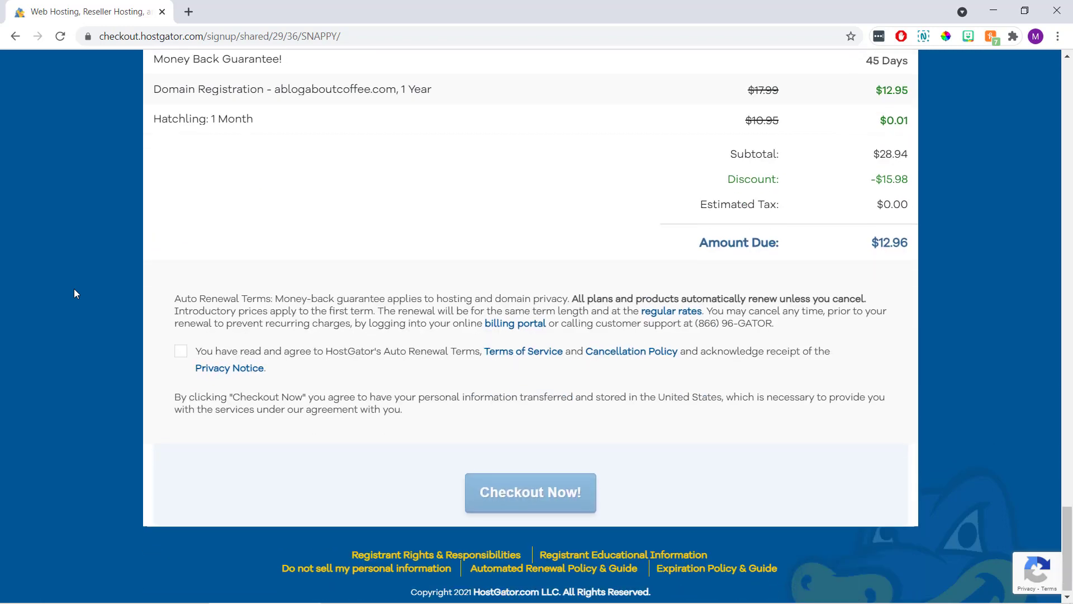
pyautogui.click(180, 347)
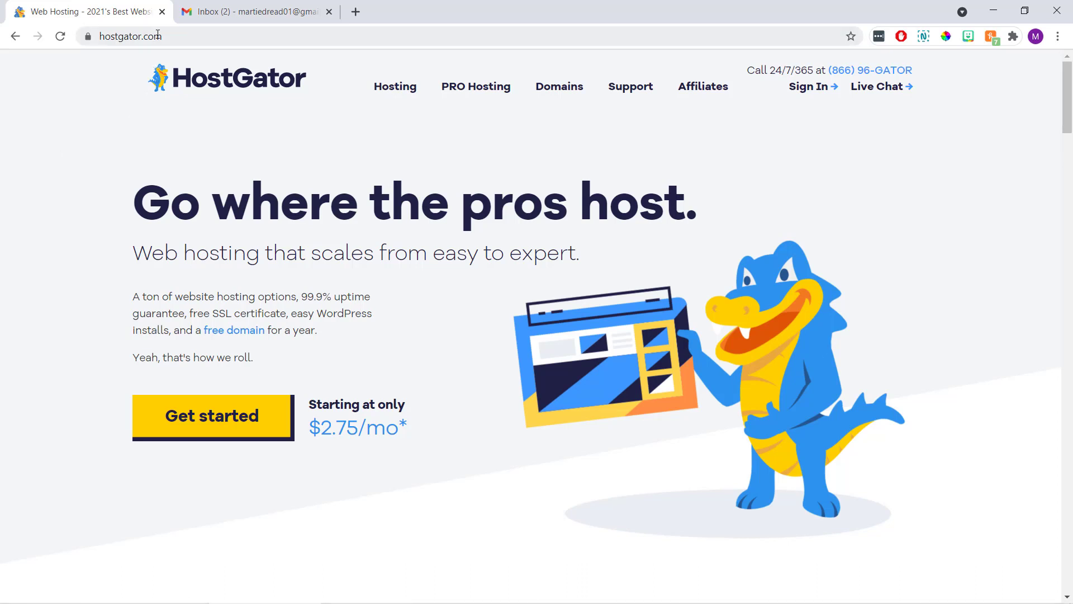
# Open HostGator's account info email in Gmail and follow its Your Control Panel link.
pyautogui.click(162, 13)
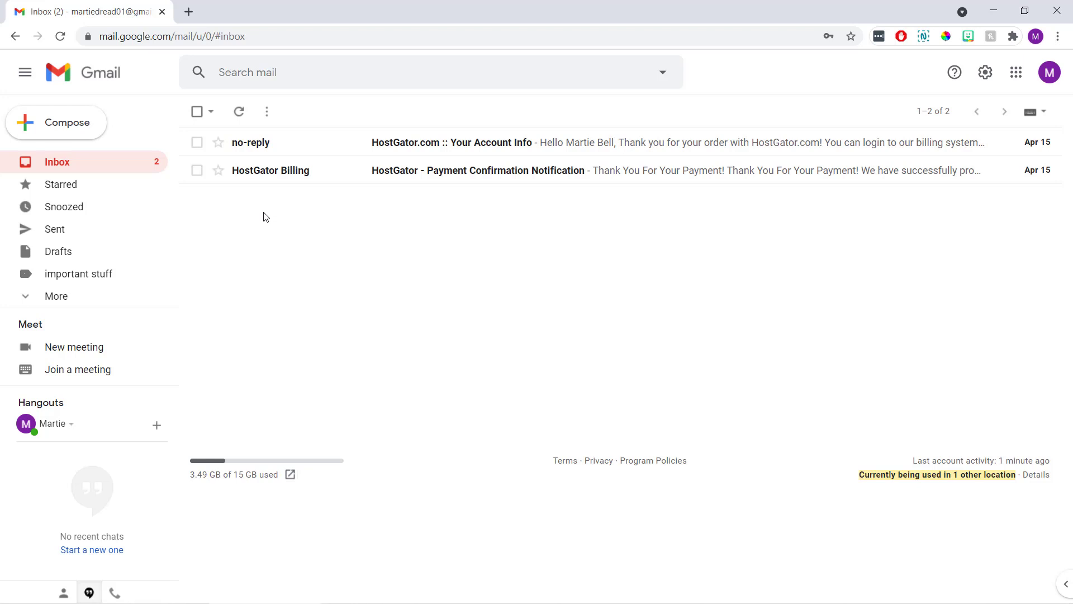
pyautogui.click(331, 142)
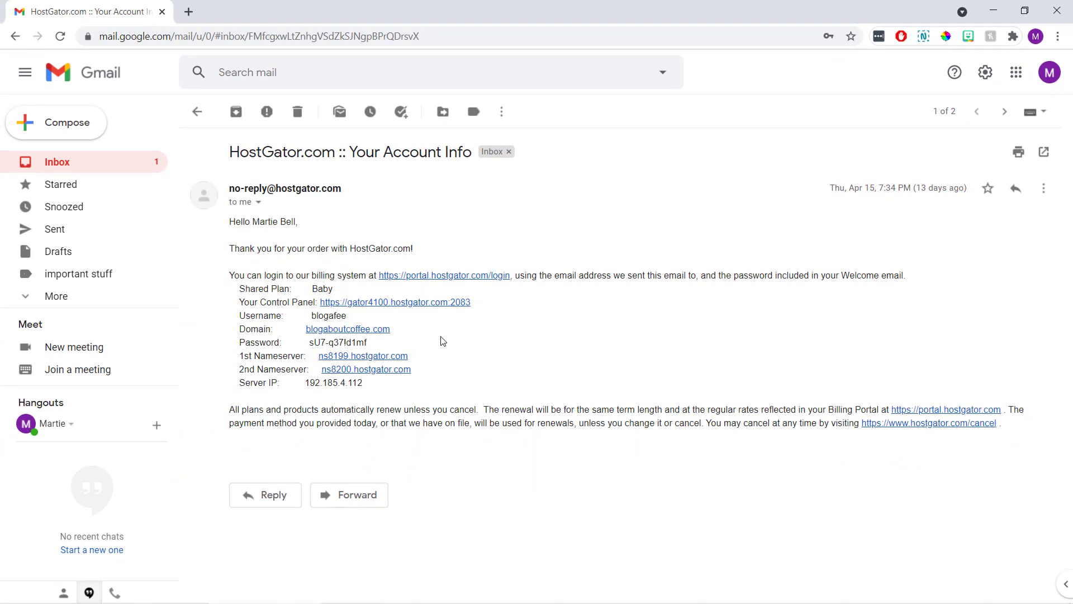
pyautogui.click(430, 304)
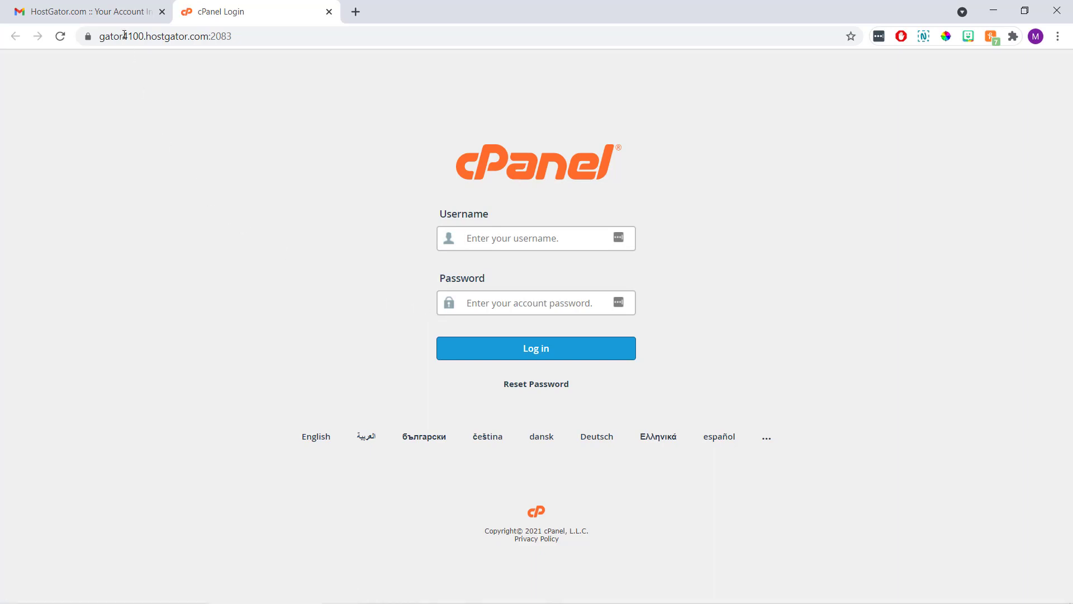
# Copy the account username from the email into the cPanel login username field.
pyautogui.click(123, 17)
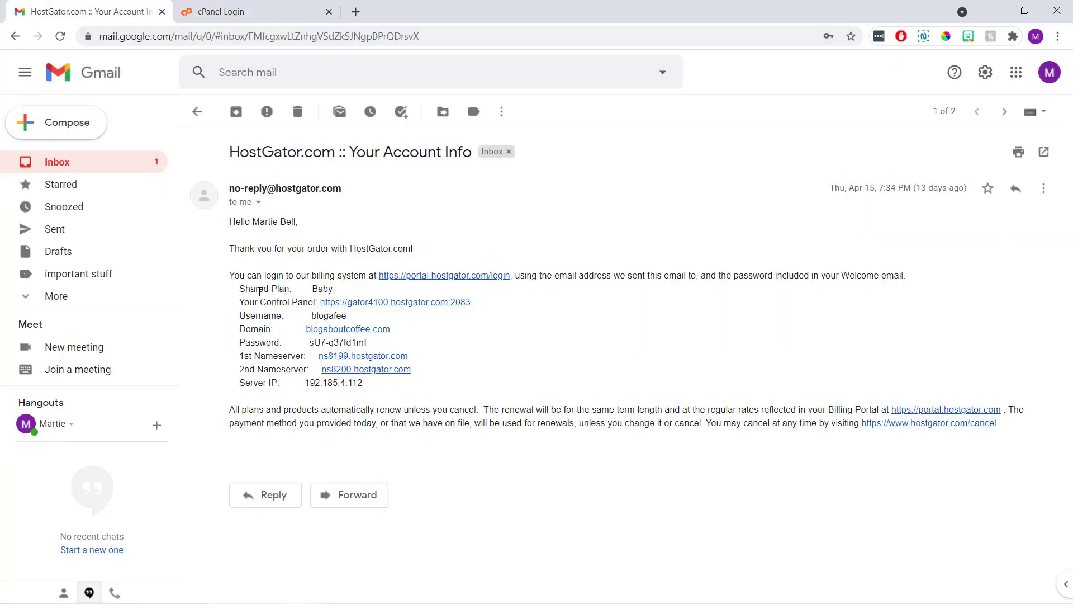
pyautogui.moveTo(346, 317); pyautogui.dragTo(311, 316)
pyautogui.hotkey('ctrl', 'c')
pyautogui.rightClick(319, 317)
pyautogui.click(336, 328)
pyautogui.click(252, 17)
pyautogui.rightClick(480, 232)
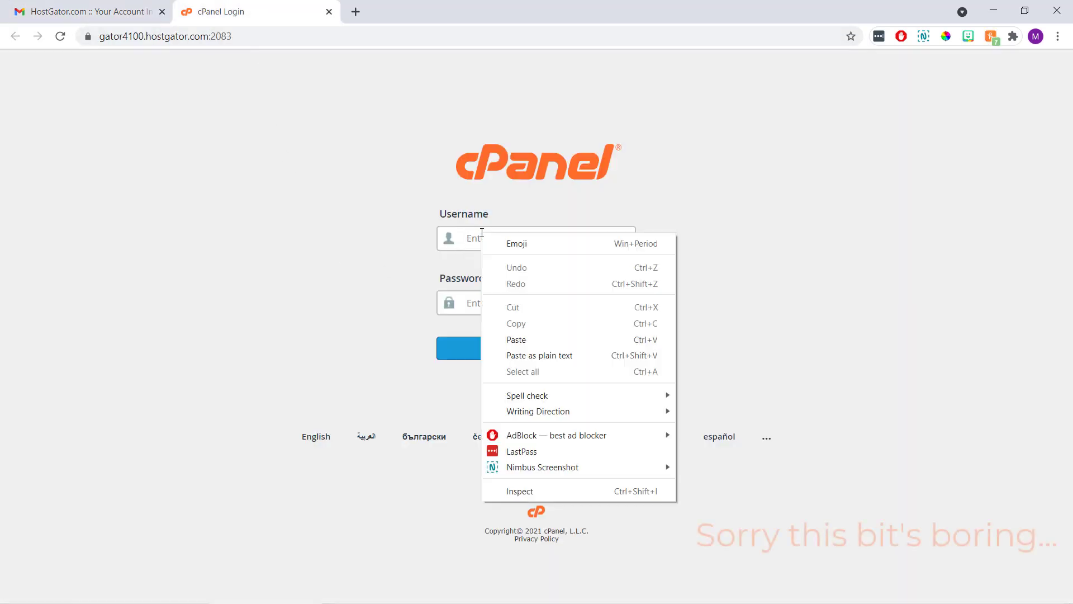
pyautogui.click(505, 332)
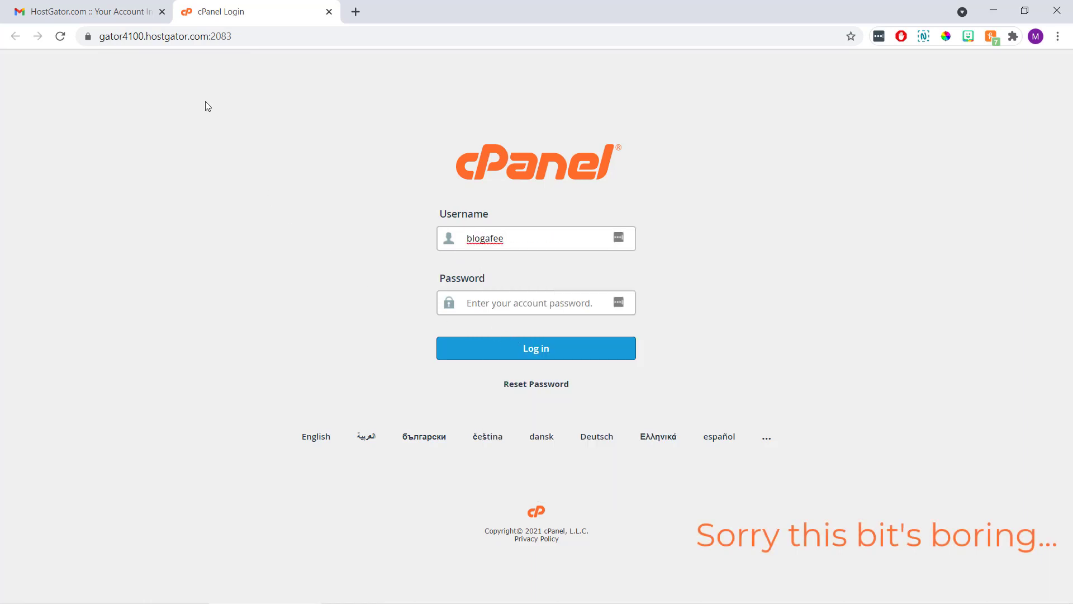
# Copy the account password from the email into the password field and log in.
pyautogui.click(124, 17)
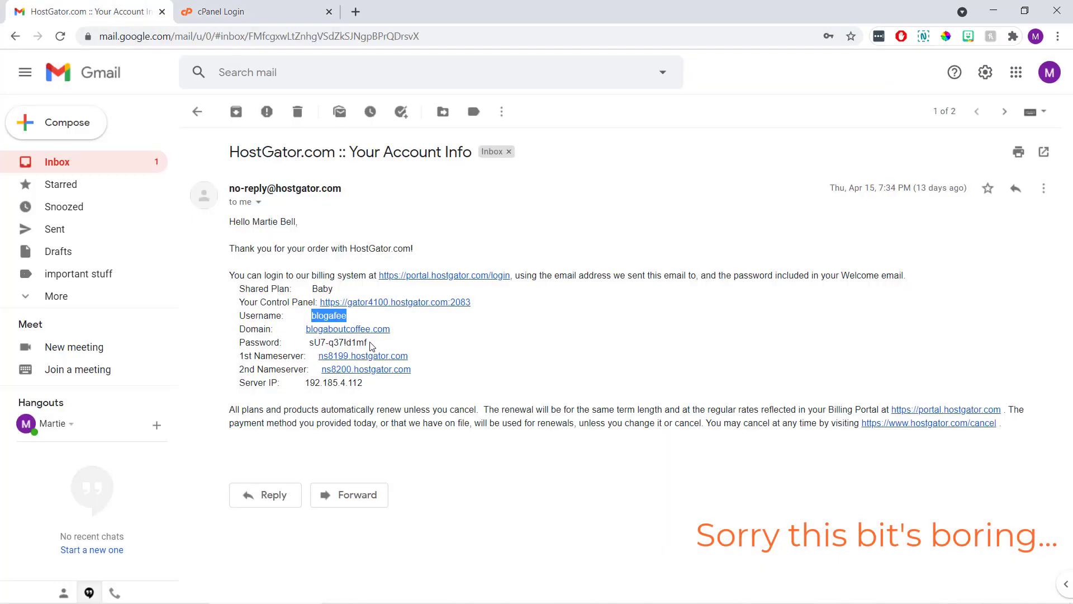
pyautogui.moveTo(367, 342); pyautogui.dragTo(312, 345)
pyautogui.rightClick(312, 344)
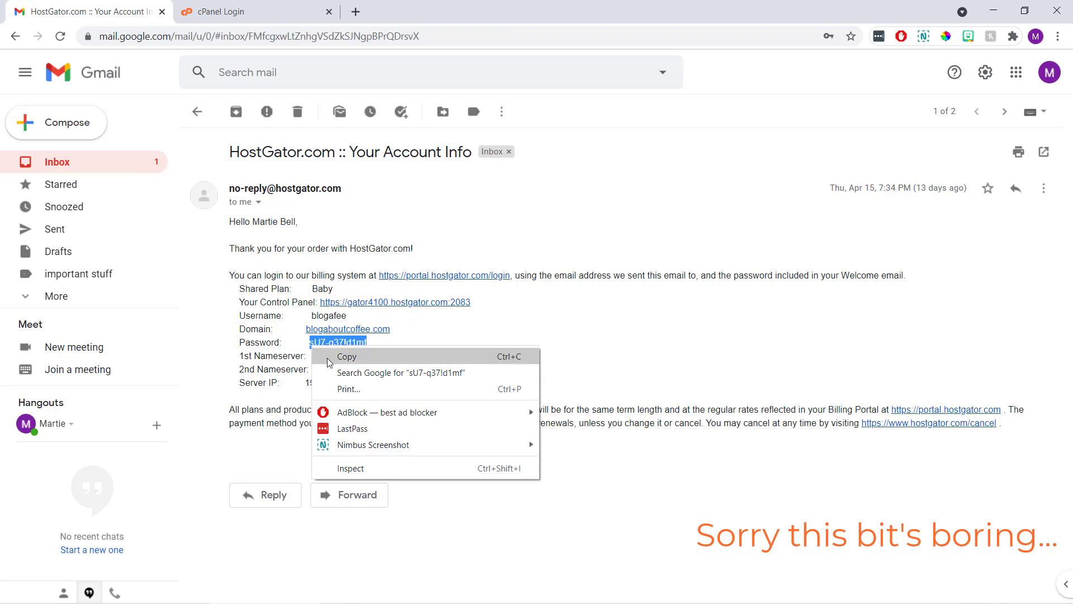
pyautogui.click(335, 354)
pyautogui.click(235, 12)
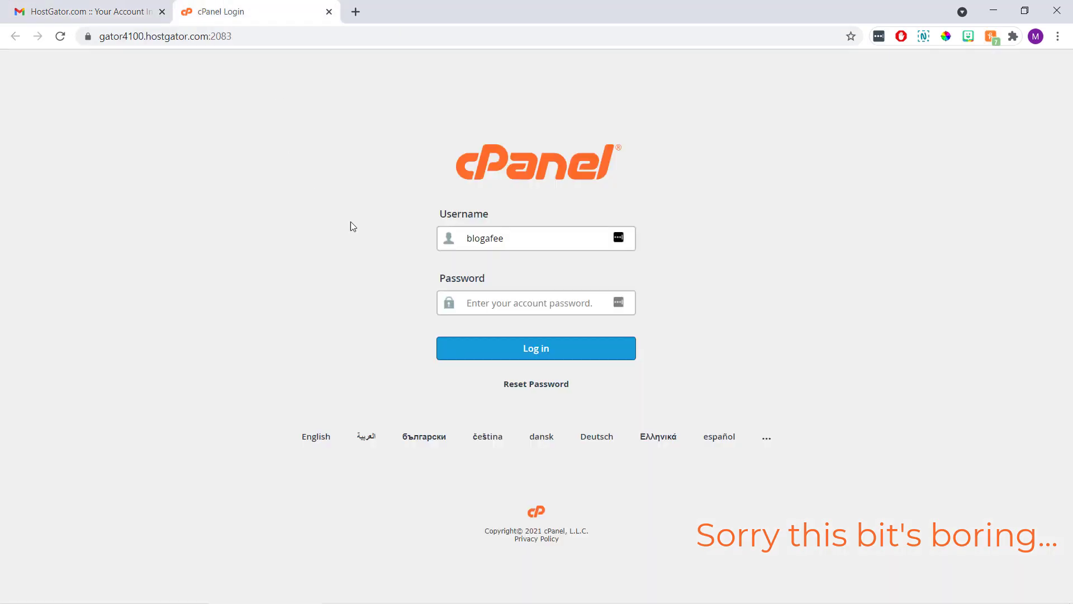
pyautogui.rightClick(479, 302)
pyautogui.click(531, 448)
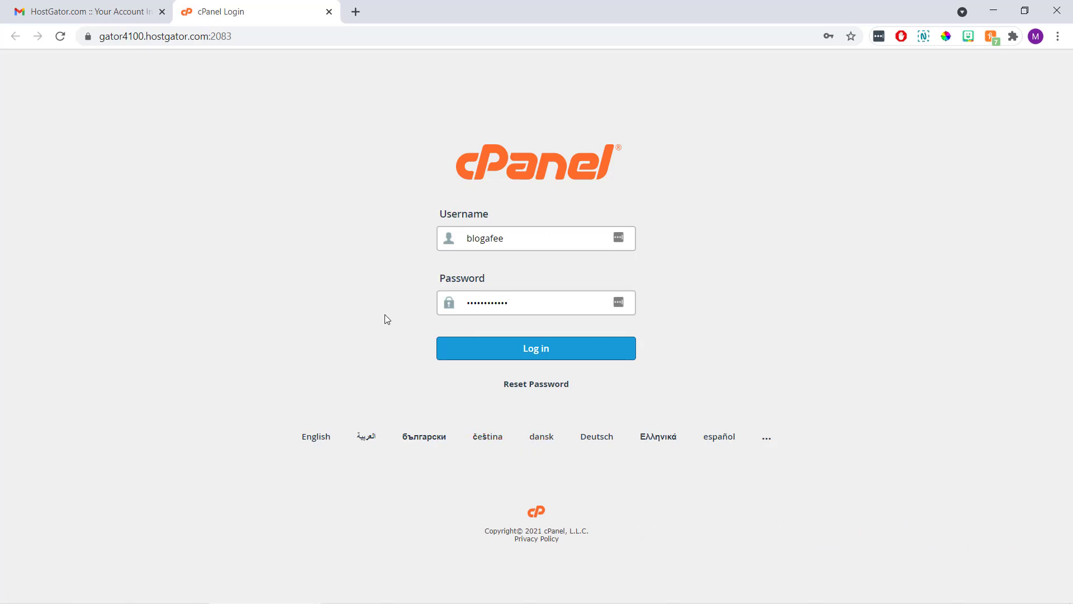
pyautogui.click(442, 351)
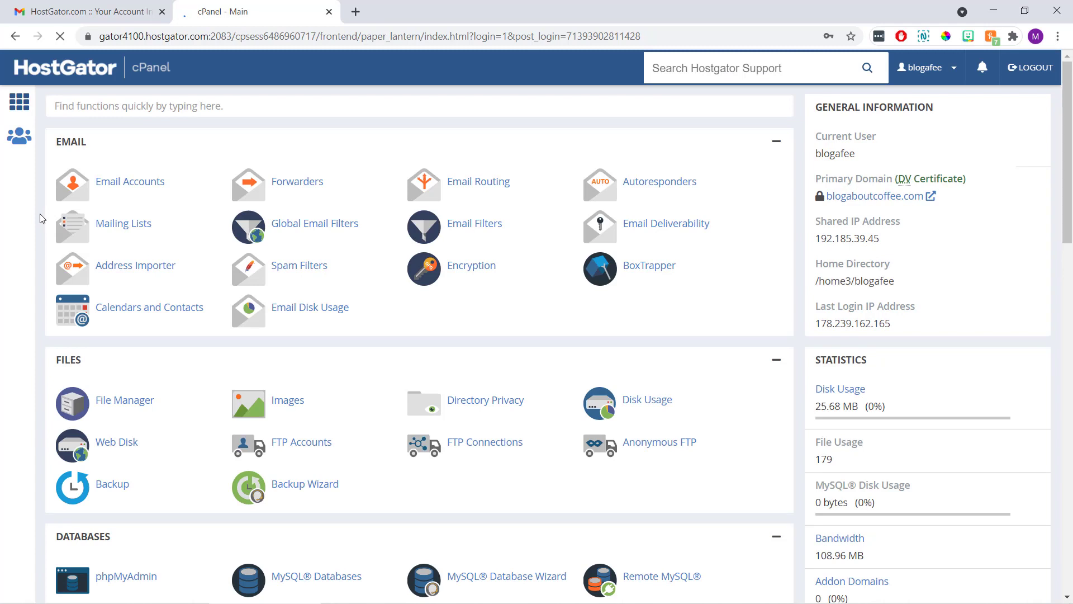
# Scroll to the Software section and open WordPress Manager by Softaculous.
pyautogui.scroll(-5, 39, 218)
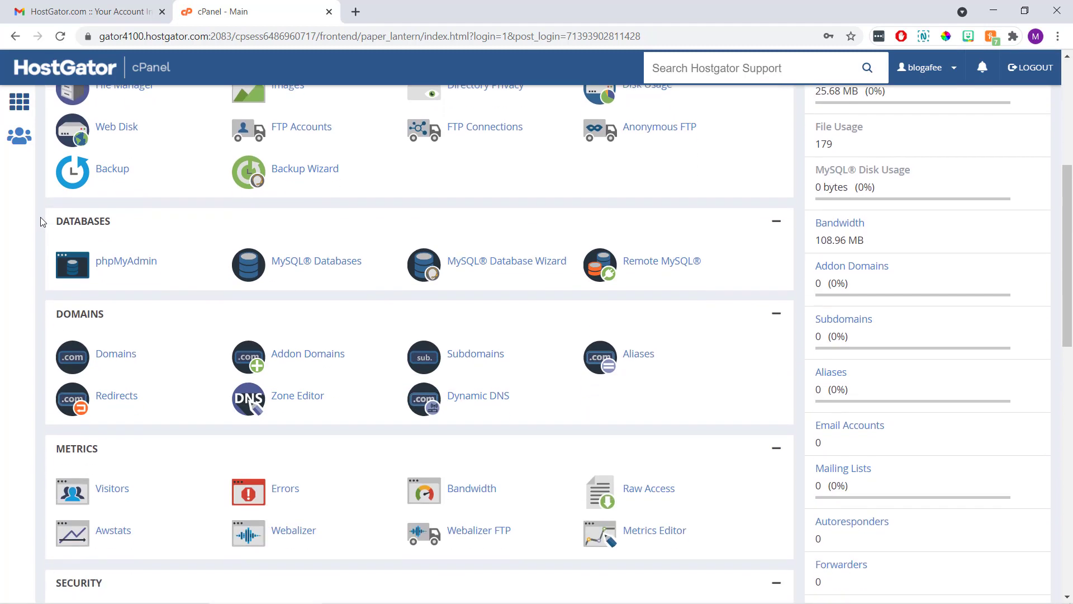
pyautogui.scroll(-8, 41, 218)
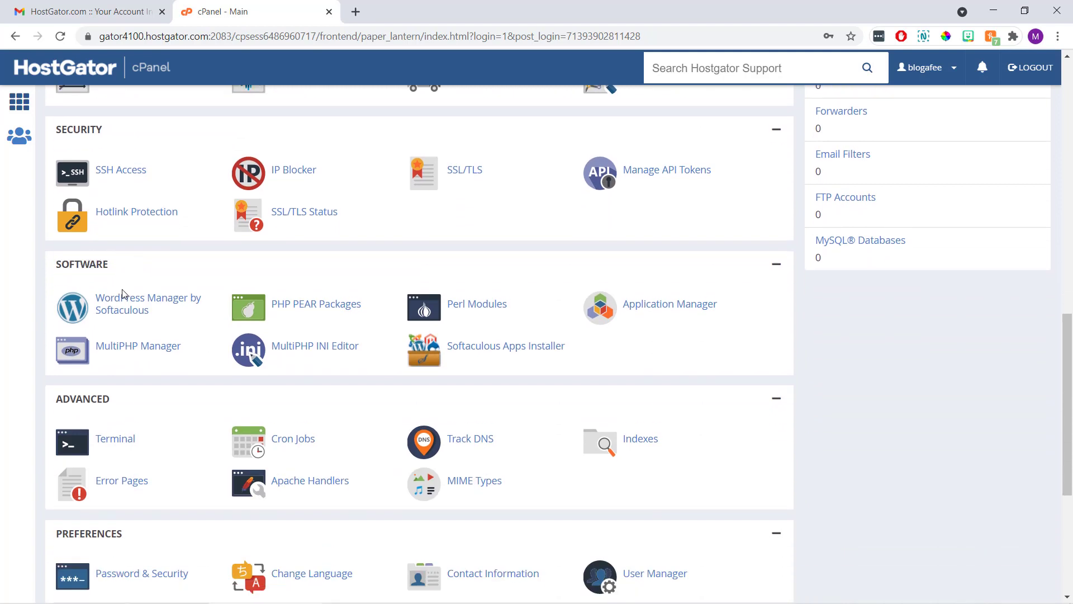
pyautogui.click(127, 305)
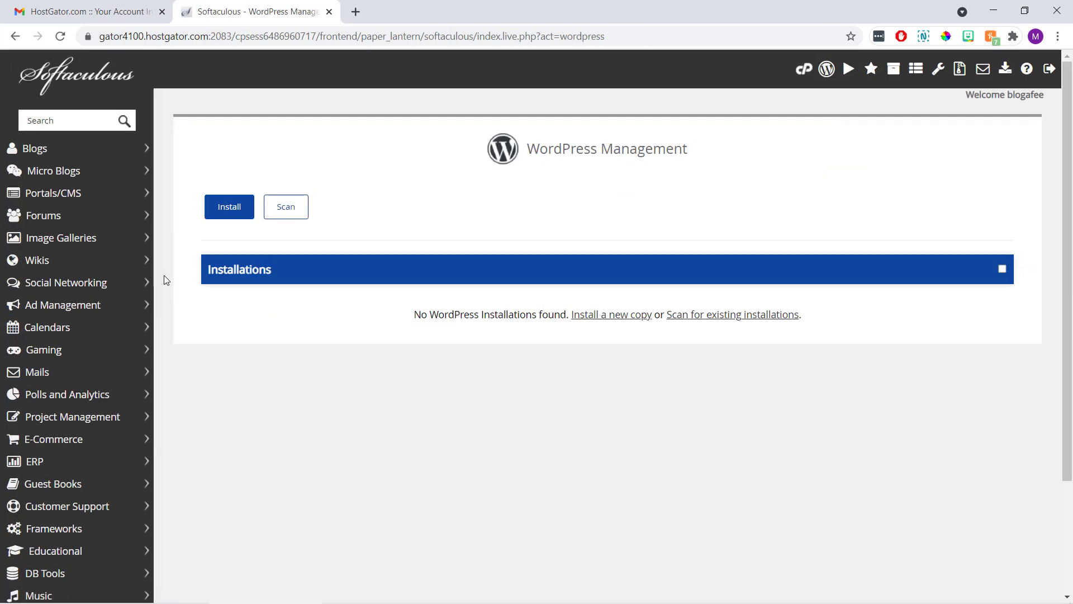
pyautogui.click(221, 211)
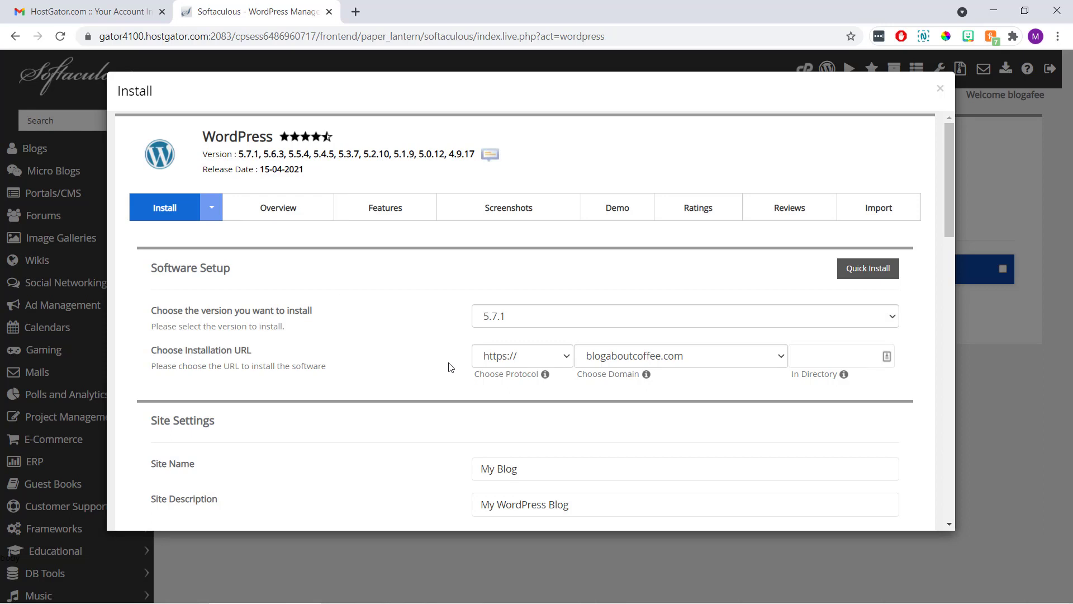
pyautogui.click(490, 362)
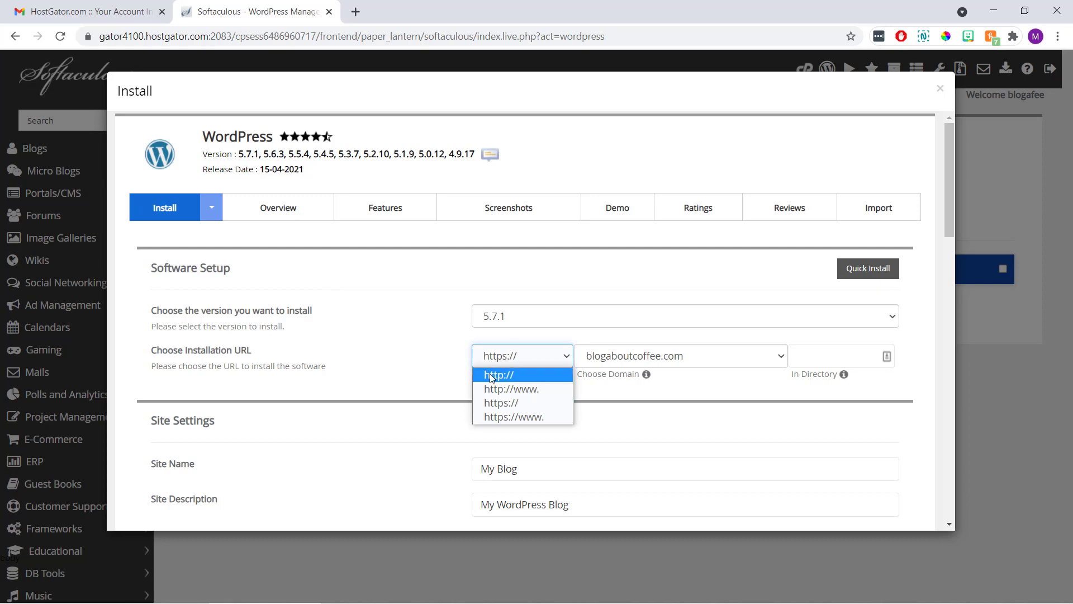
pyautogui.click(492, 375)
pyautogui.click(455, 357)
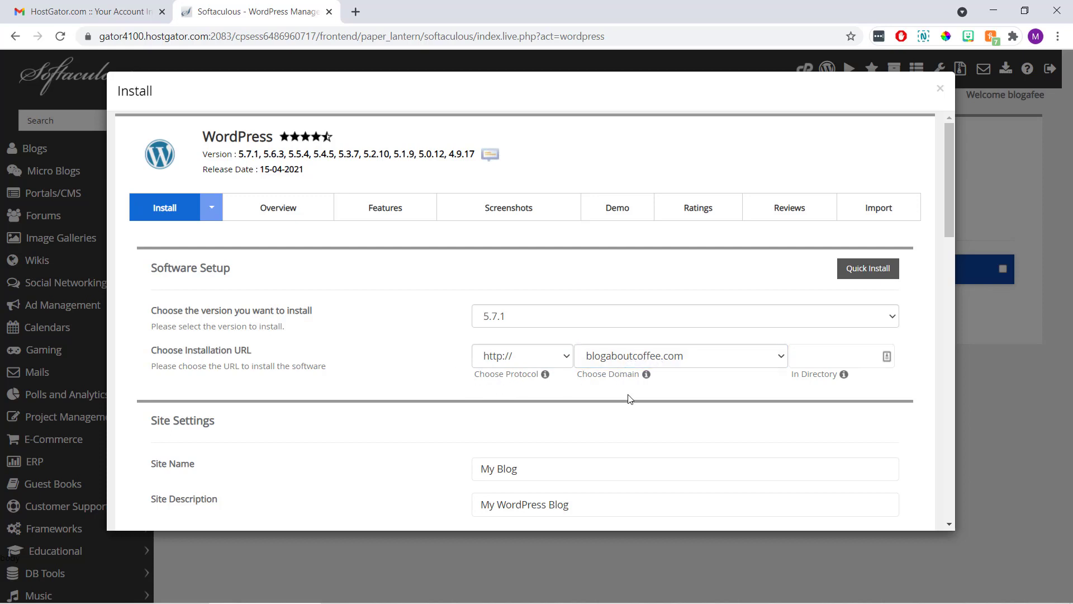
pyautogui.scroll(-3, 630, 398)
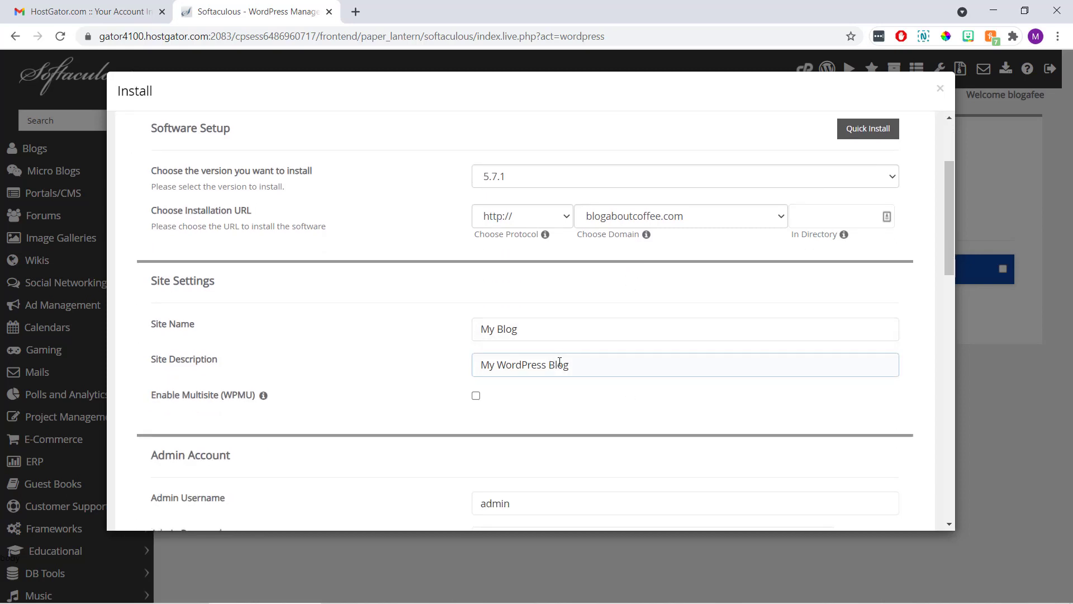
# Rename the site to 'Coffee Blog' with the description 'A blog all about coffee!'.
pyautogui.click(552, 330)
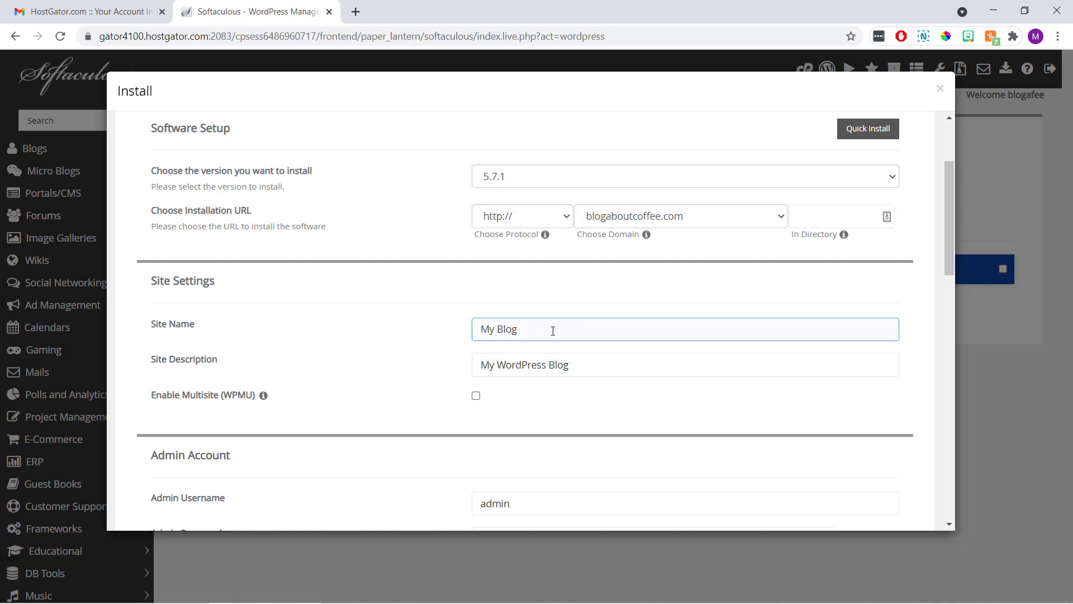
pyautogui.moveTo(539, 330); pyautogui.dragTo(465, 334)
pyautogui.write('C')
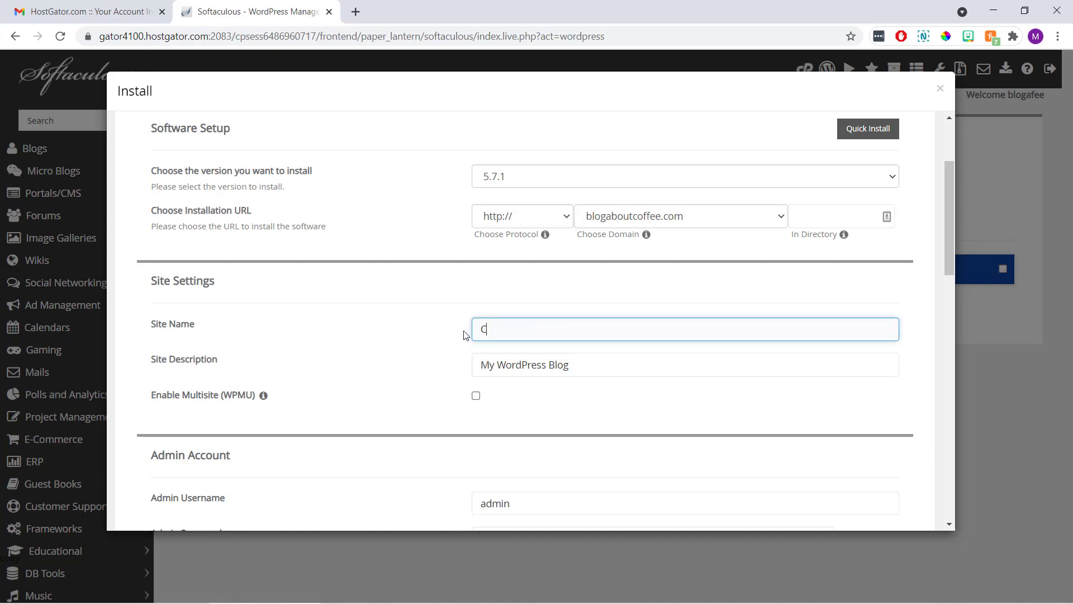
pyautogui.write('offee Blog')
pyautogui.click(457, 347)
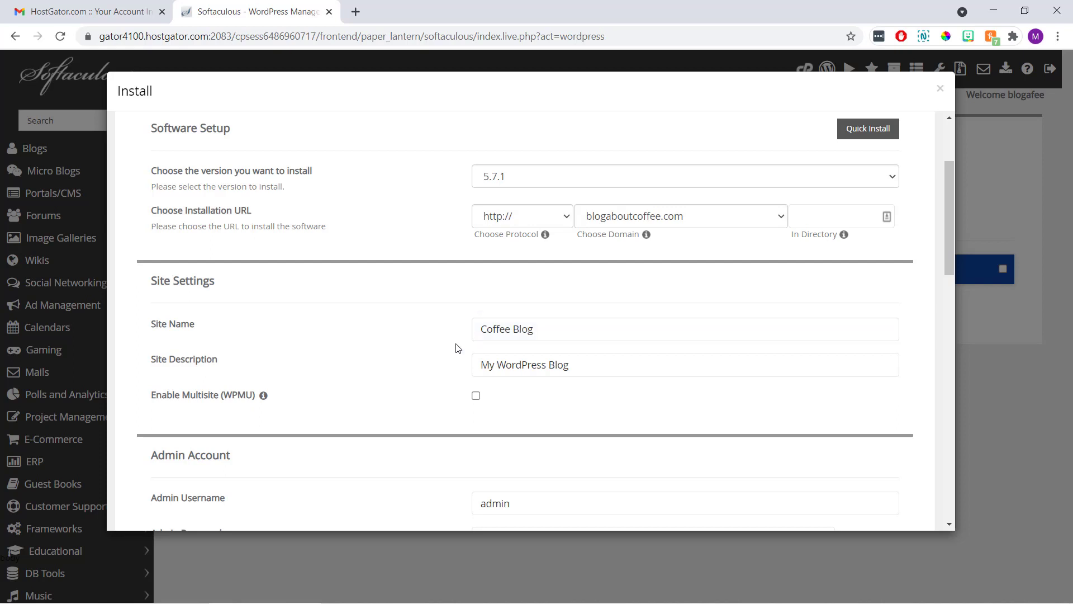
pyautogui.click(523, 365)
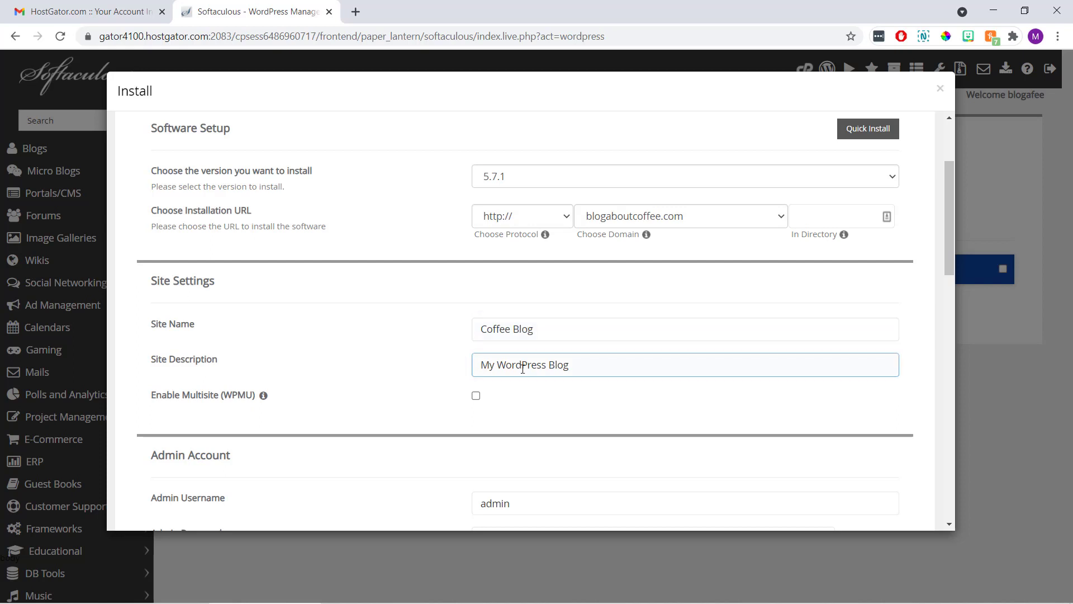
pyautogui.moveTo(577, 366); pyautogui.dragTo(474, 377)
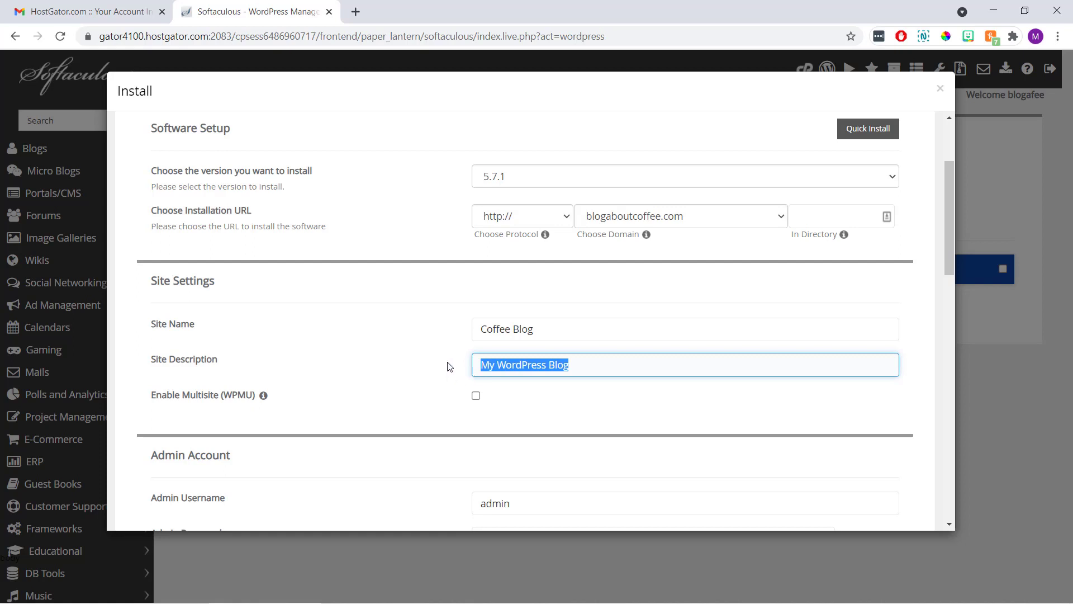
pyautogui.write('A blog')
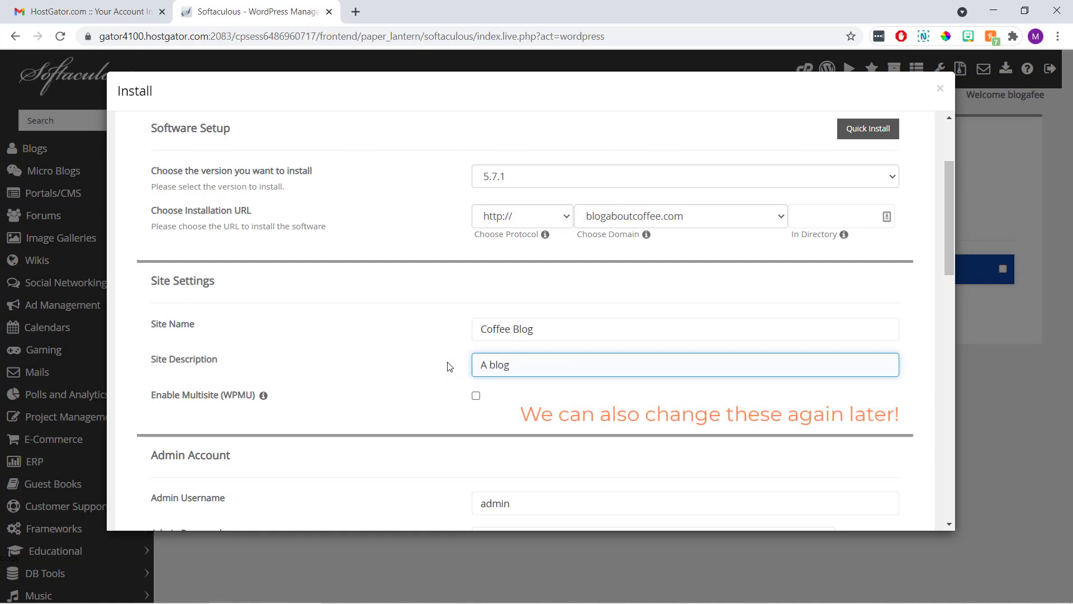
pyautogui.write(' all about coffee!')
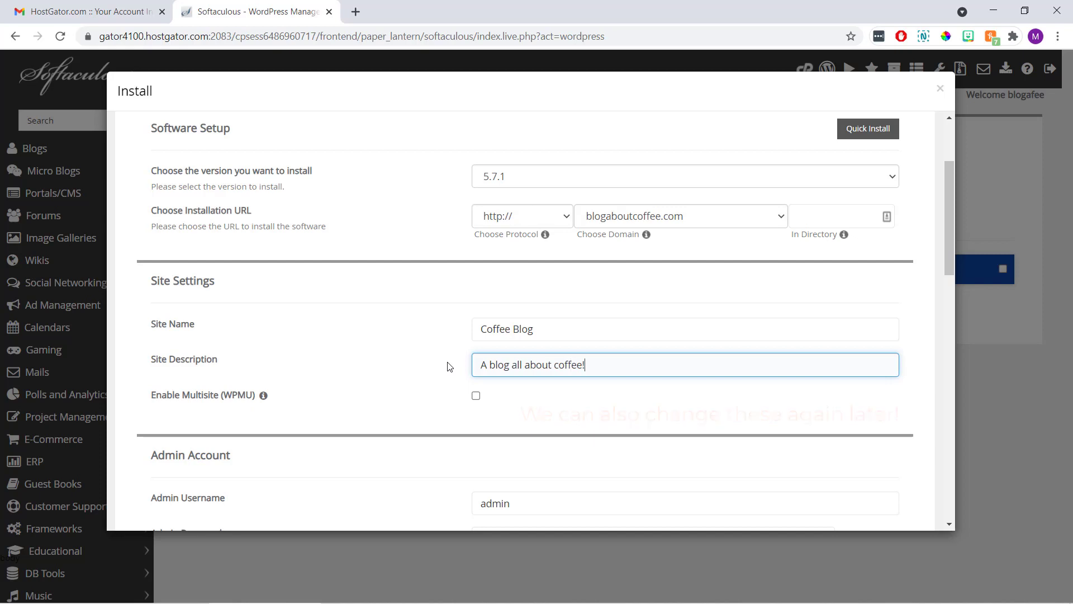
pyautogui.click(443, 364)
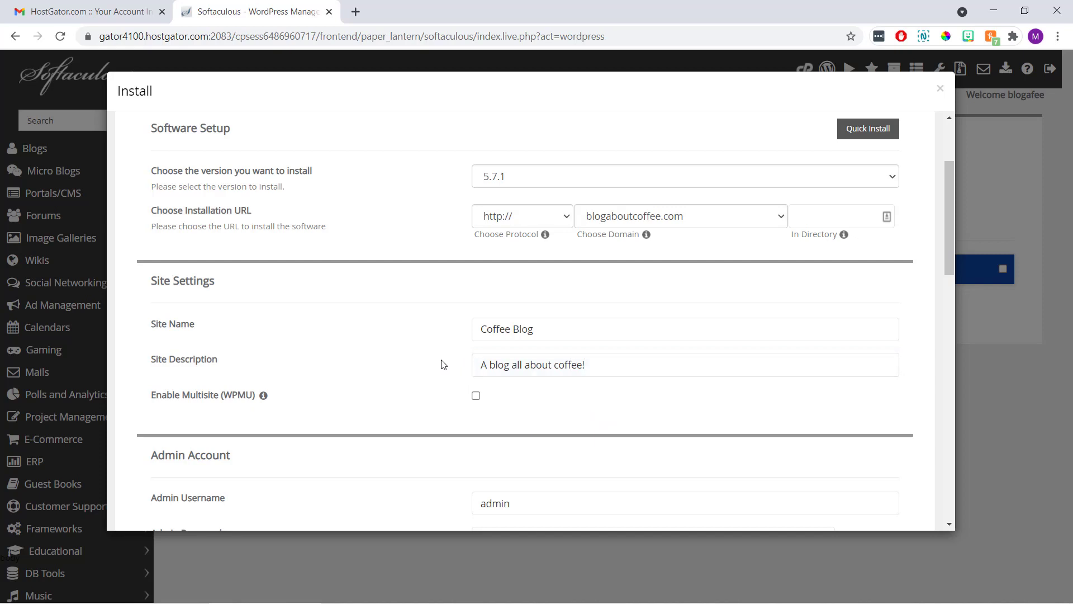
# Replace the default admin username, password and e-mail with your own account values.
pyautogui.scroll(-4, 443, 364)
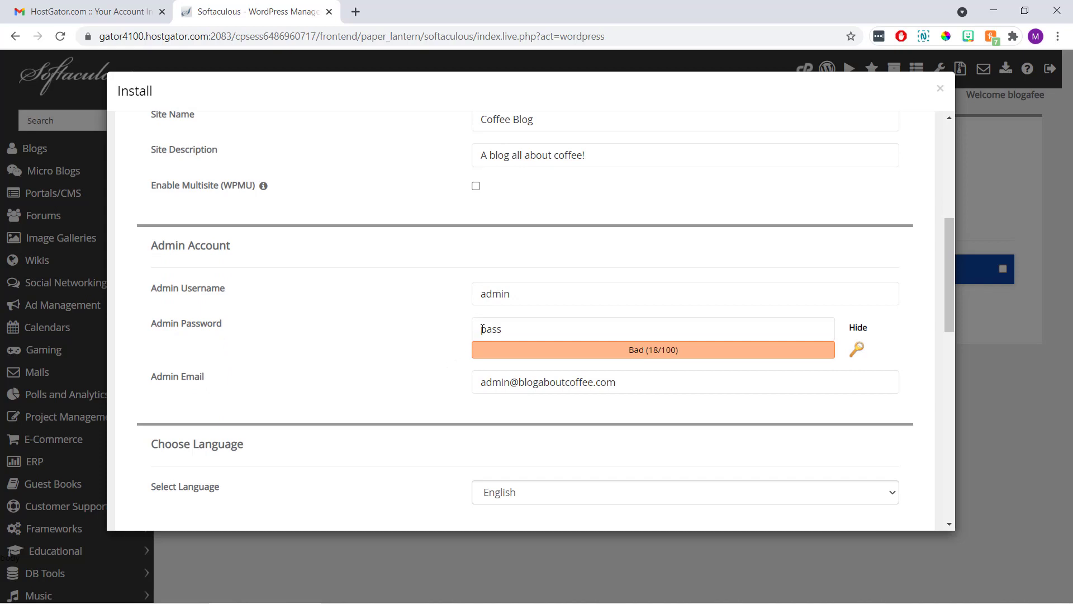
pyautogui.moveTo(520, 295); pyautogui.dragTo(468, 302)
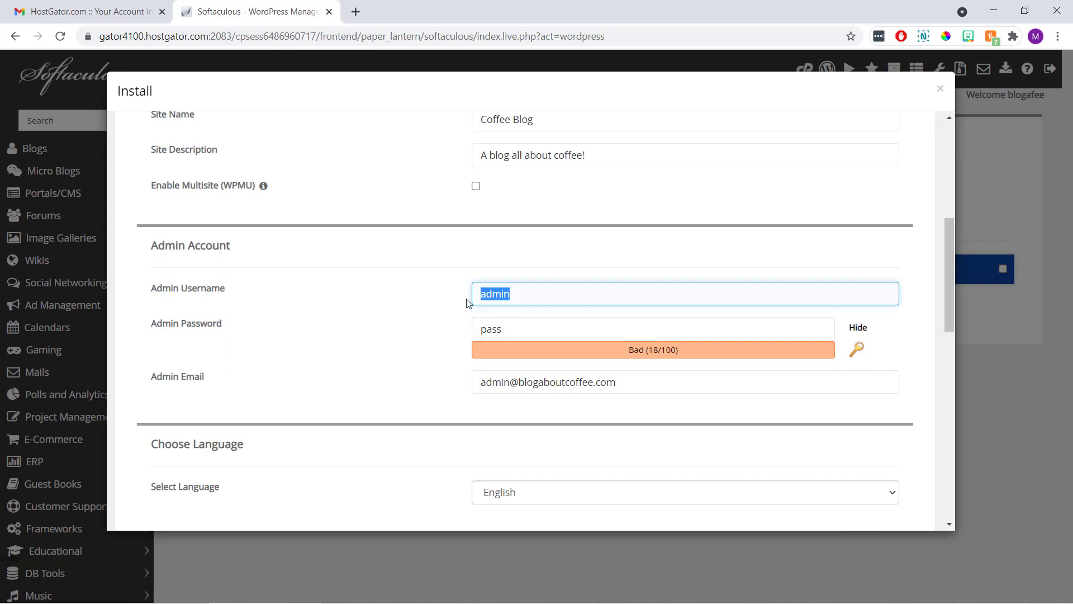
pyautogui.write('Martie')
pyautogui.press('Tab')
pyautogui.write('Thisis')
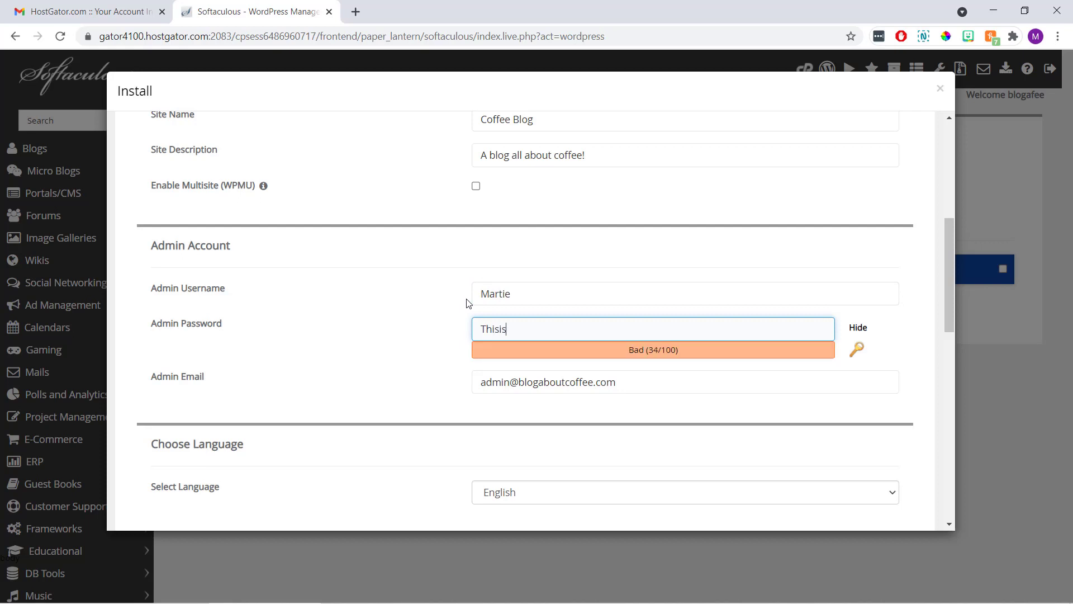
pyautogui.write('aTestPass!')
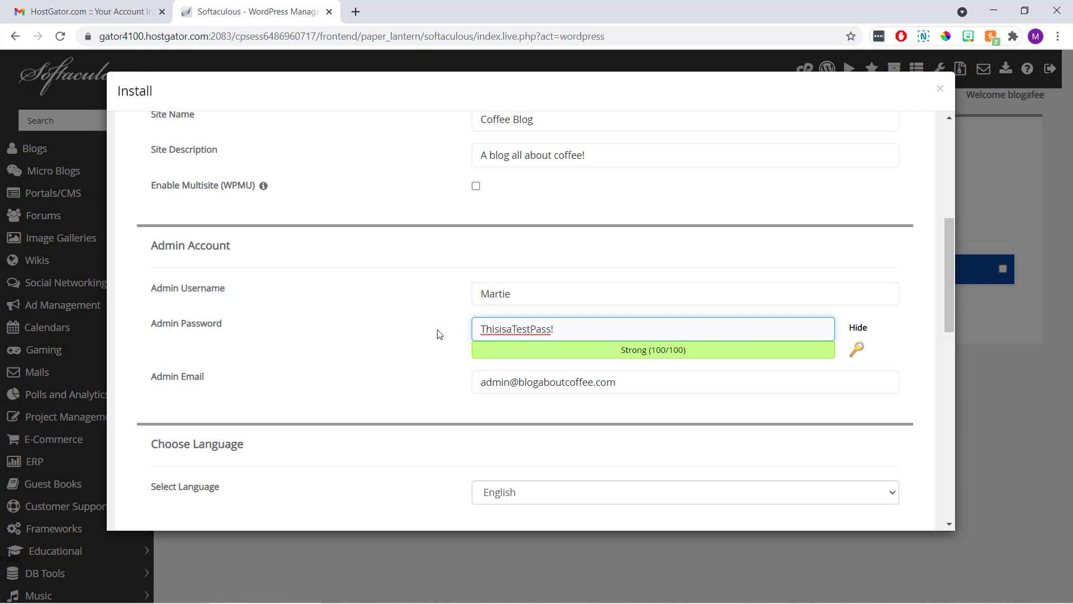
pyautogui.click(615, 382)
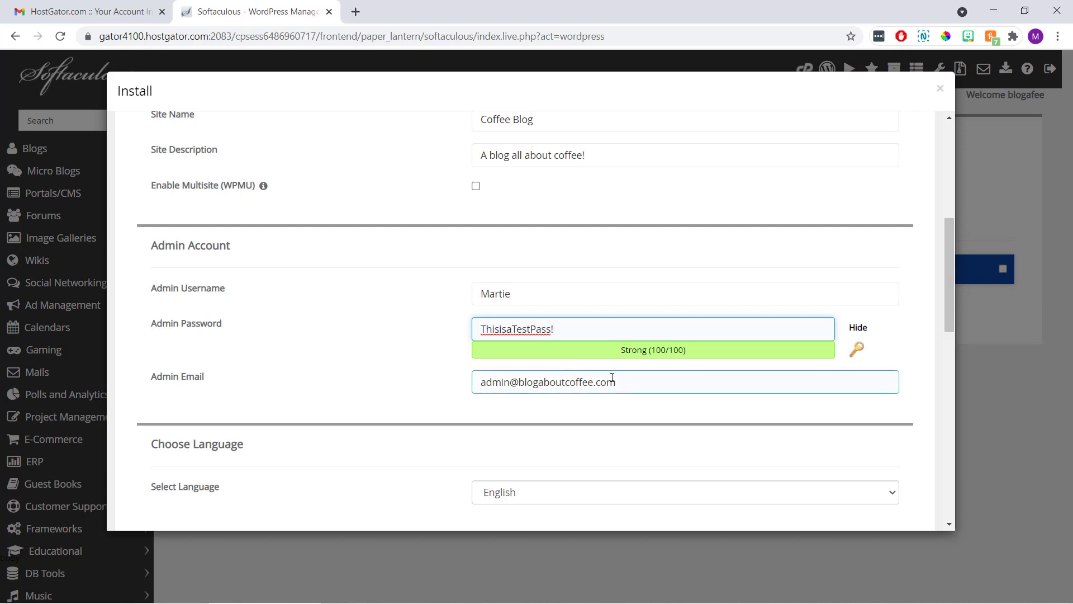
pyautogui.moveTo(620, 382); pyautogui.dragTo(453, 396)
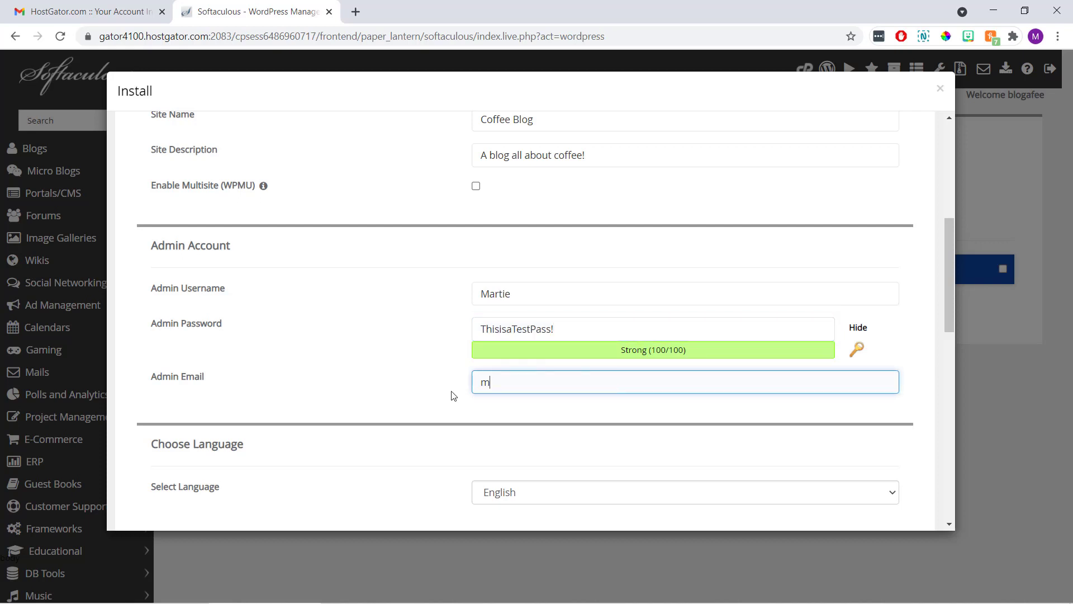
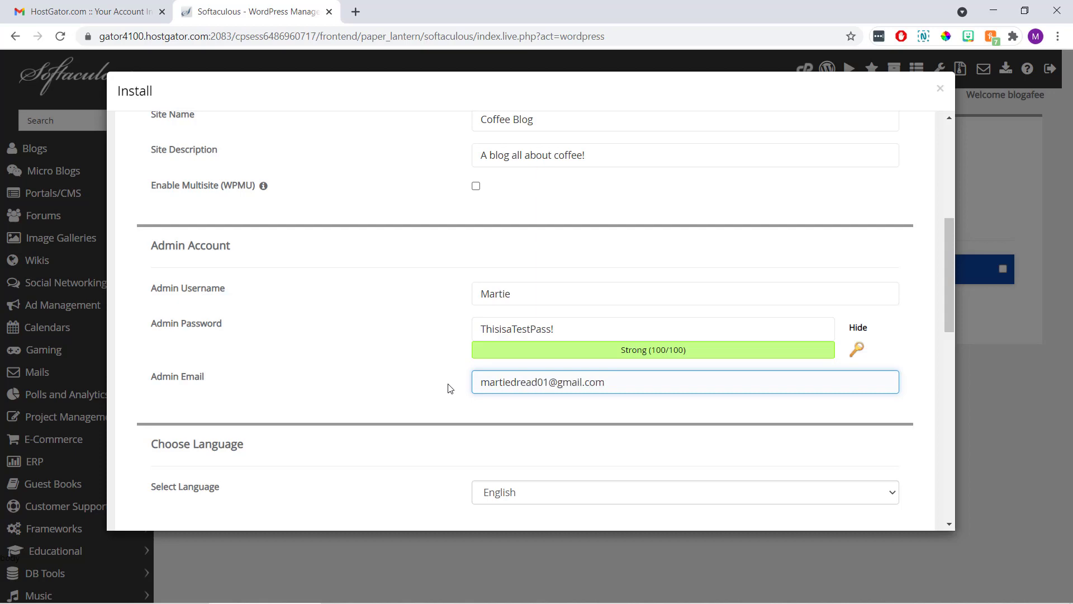
pyautogui.click(444, 379)
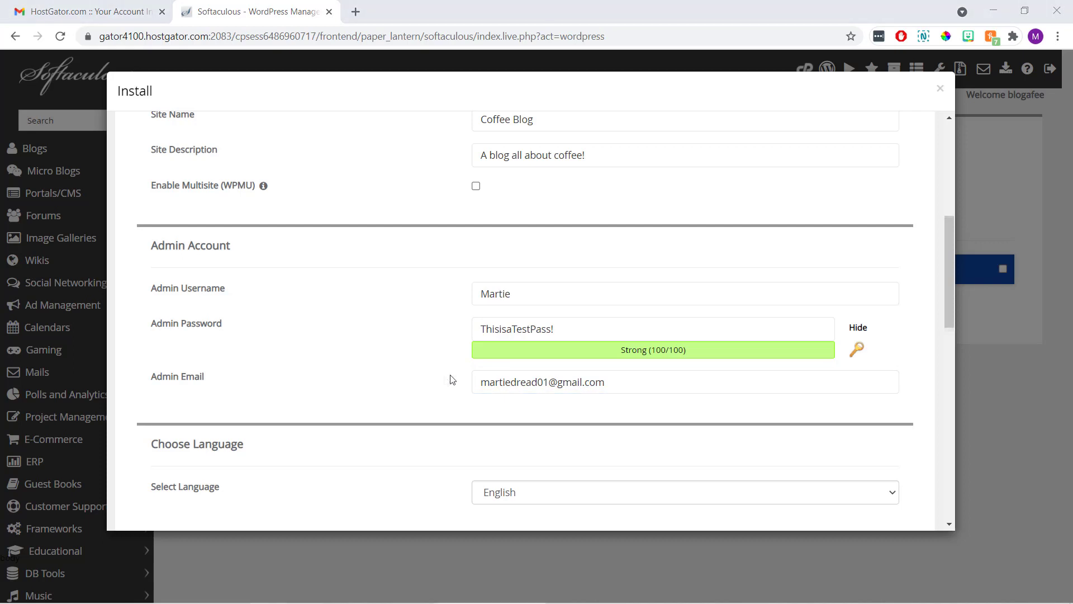
# Leave language, plugins and theme at their defaults and install WordPress on blogaboutcoffee.com.
pyautogui.scroll(-3, 452, 380)
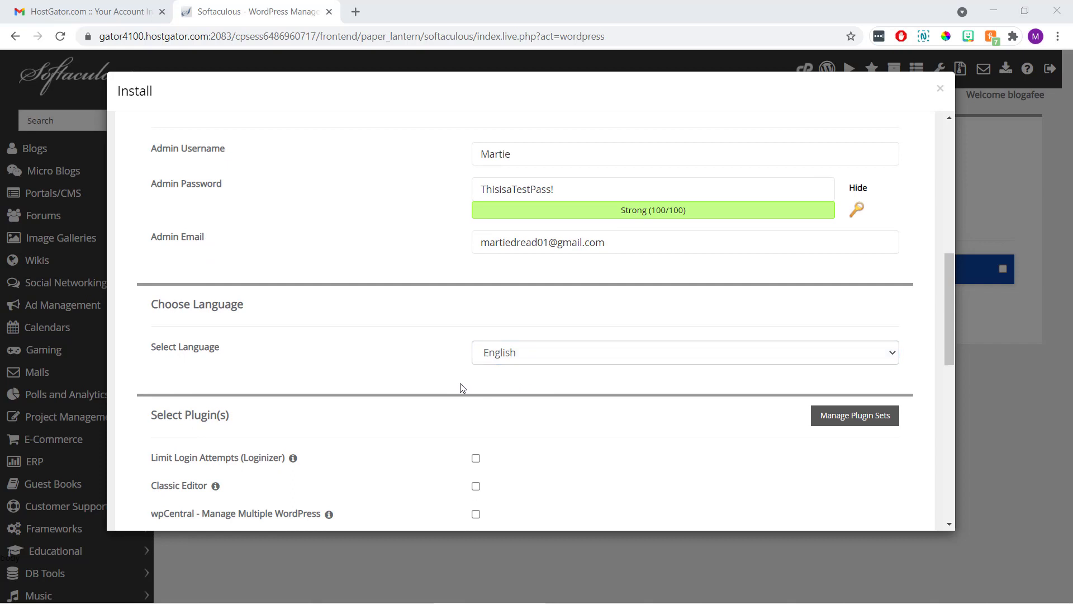
pyautogui.scroll(-4, 435, 367)
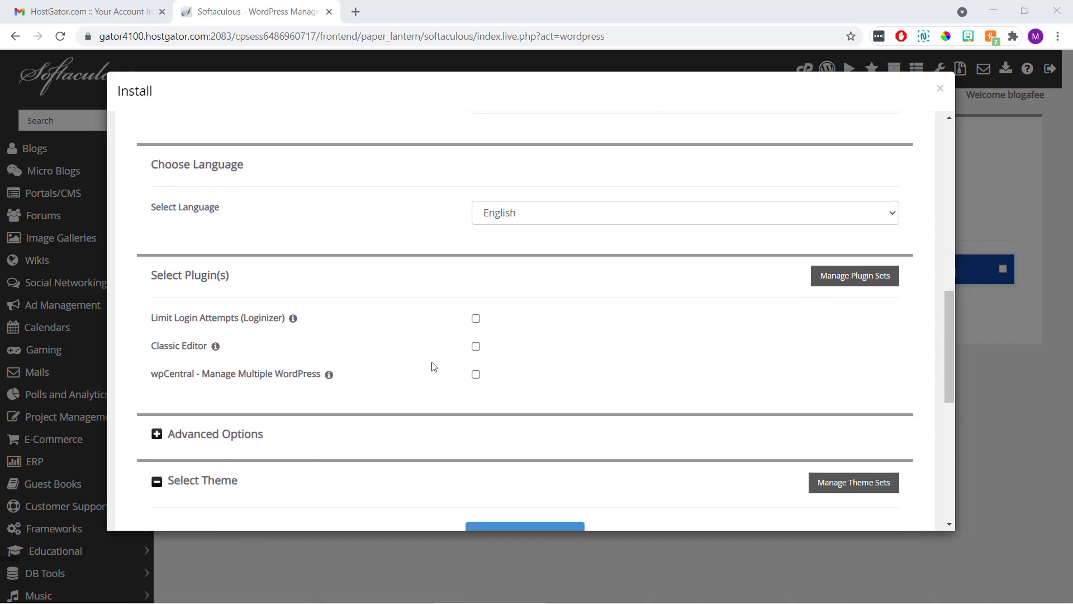
pyautogui.scroll(-4, 434, 367)
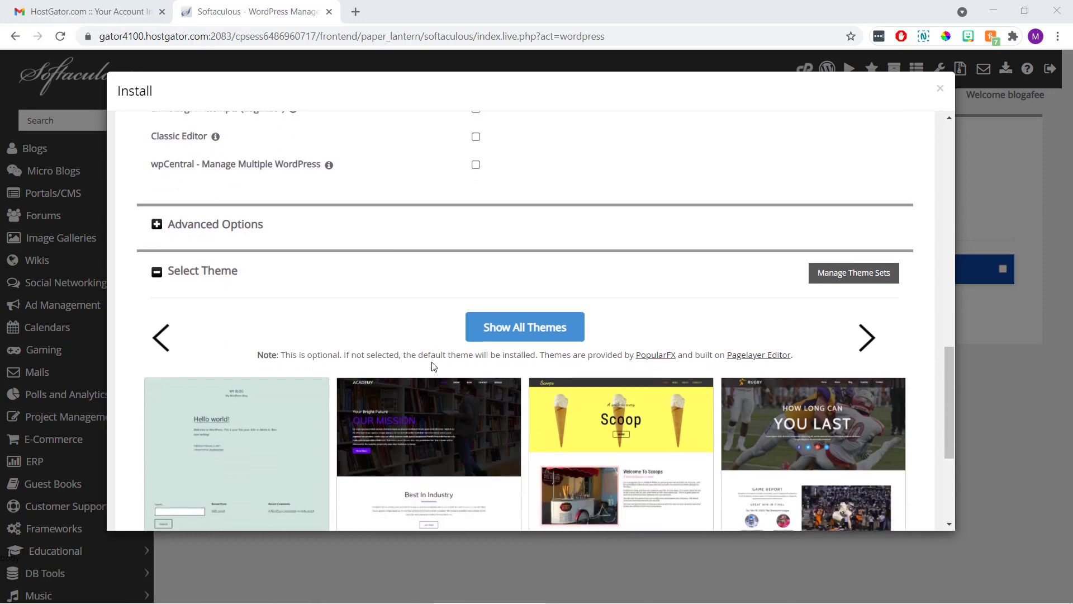
pyautogui.scroll(-2, 433, 366)
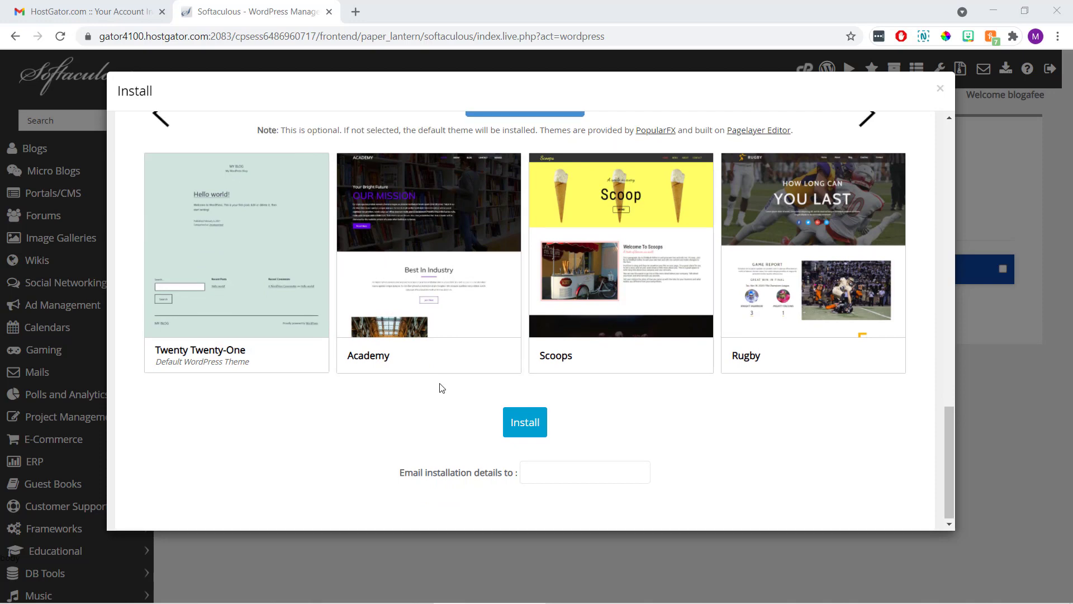
pyautogui.scroll(7, 436, 381)
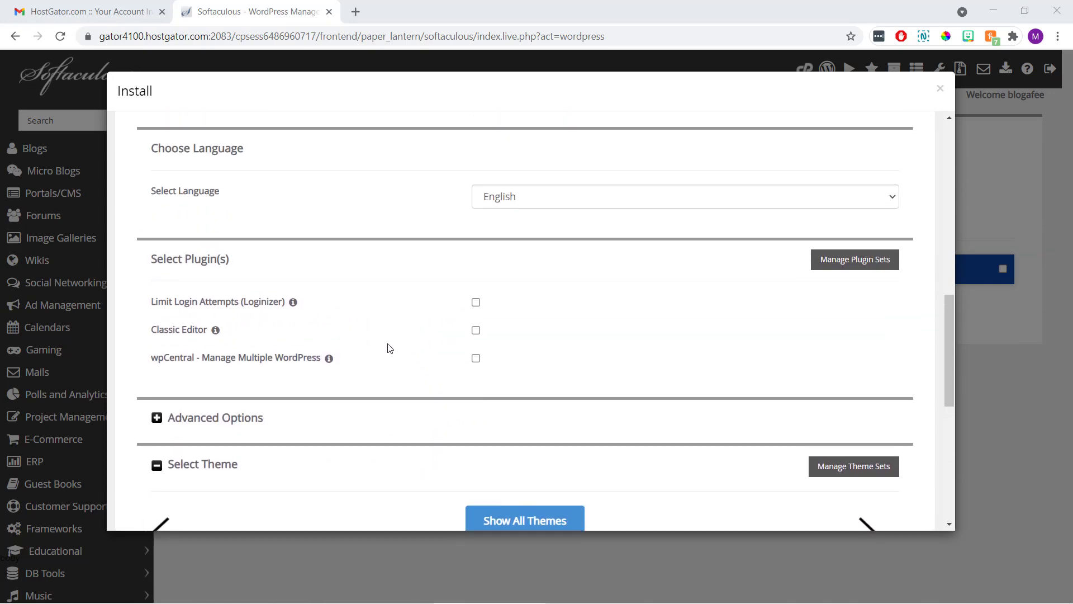
pyautogui.scroll(-6, 385, 340)
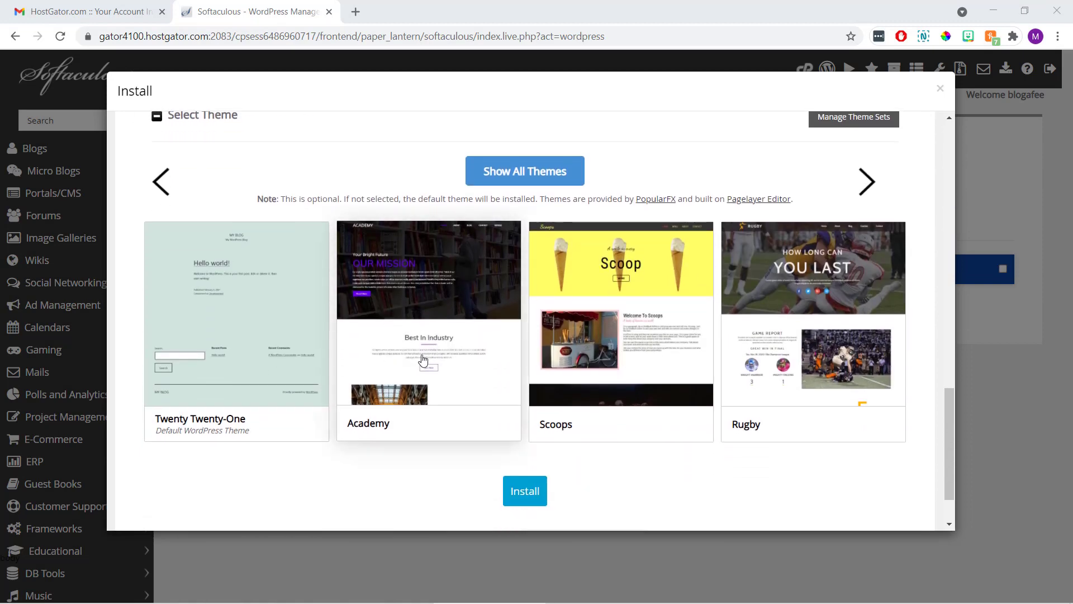
pyautogui.scroll(-2, 431, 347)
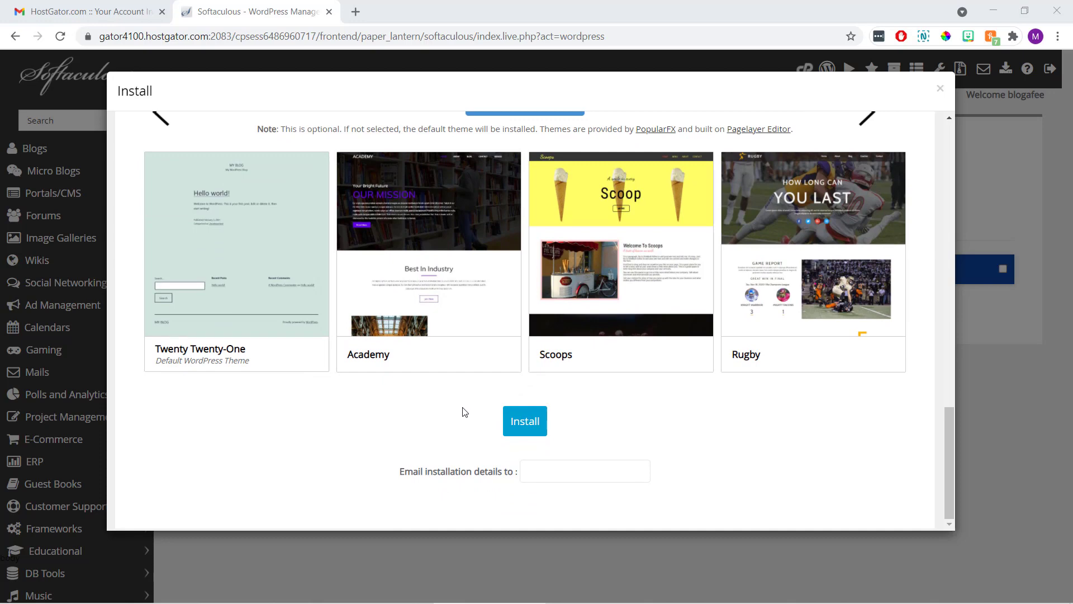
pyautogui.click(510, 421)
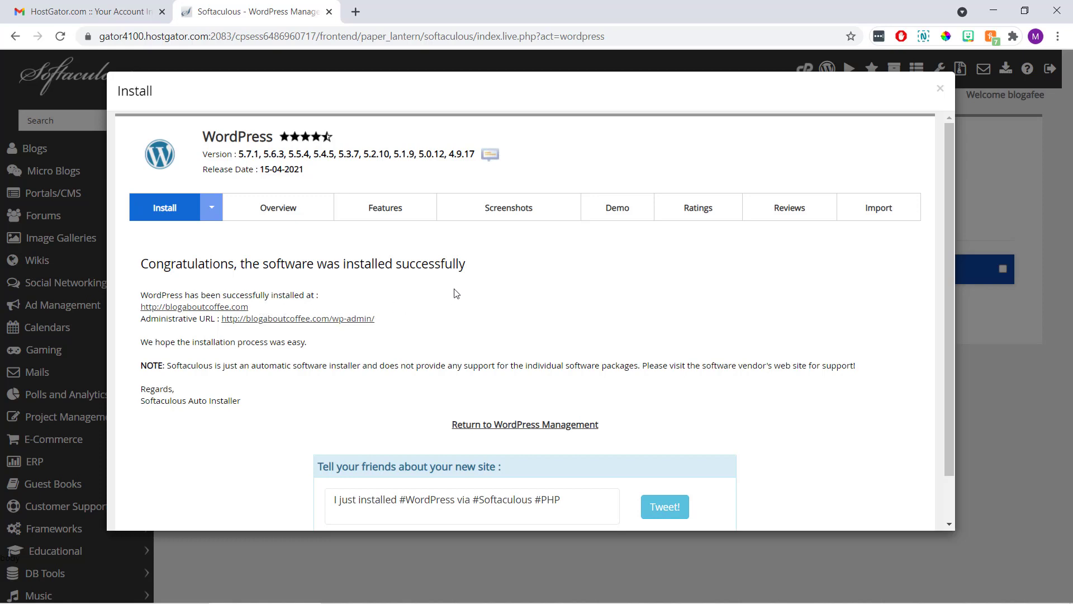
pyautogui.moveTo(481, 264); pyautogui.dragTo(132, 281)
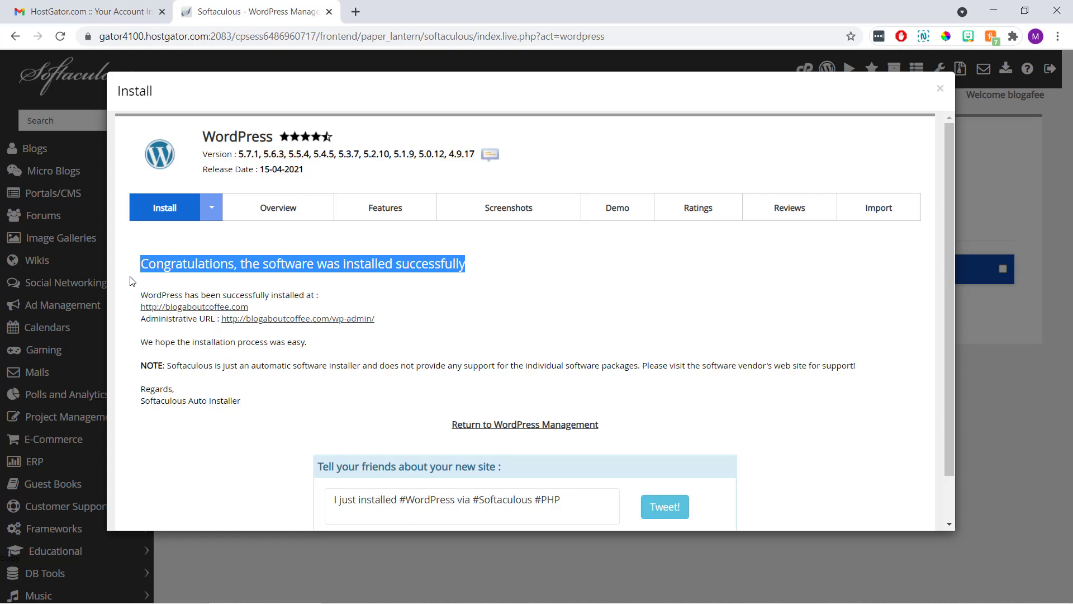
pyautogui.click(132, 280)
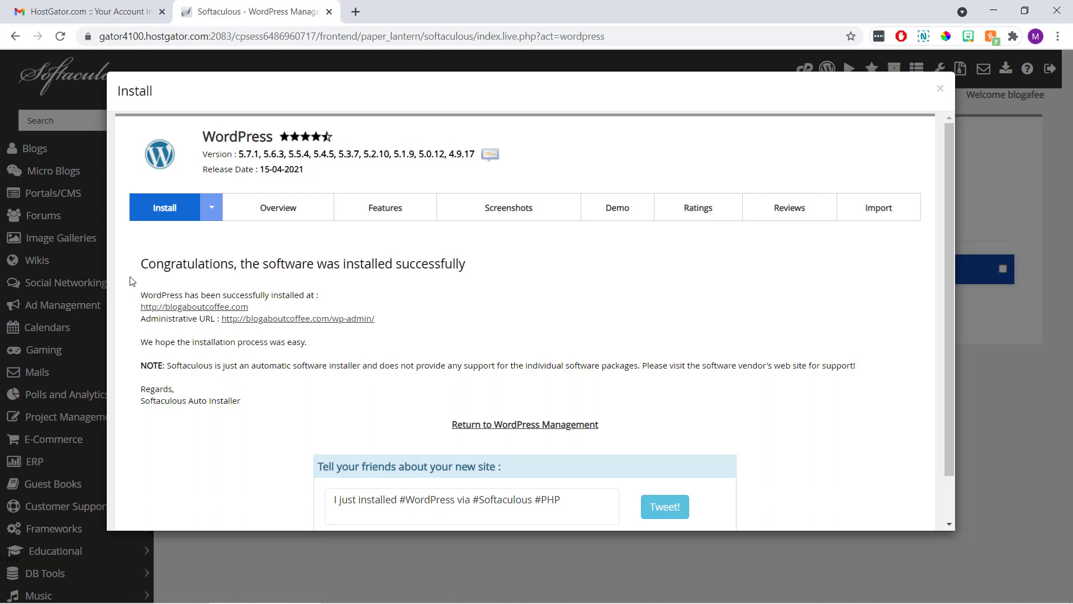
pyautogui.click(249, 319)
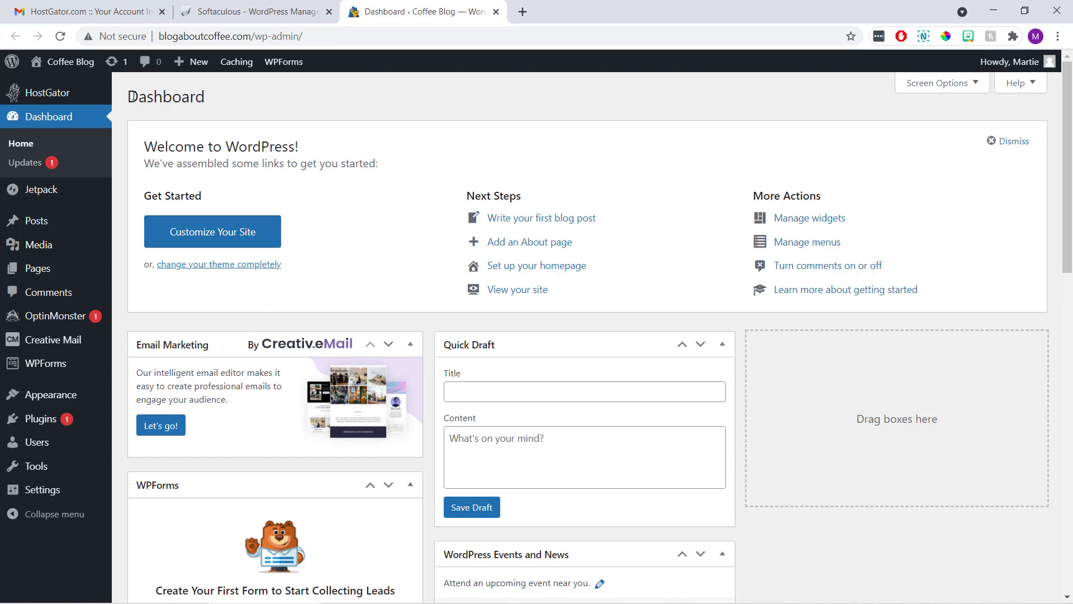
# Go from the Coffee Blog dashboard to the live site via the admin bar.
pyautogui.click(77, 66)
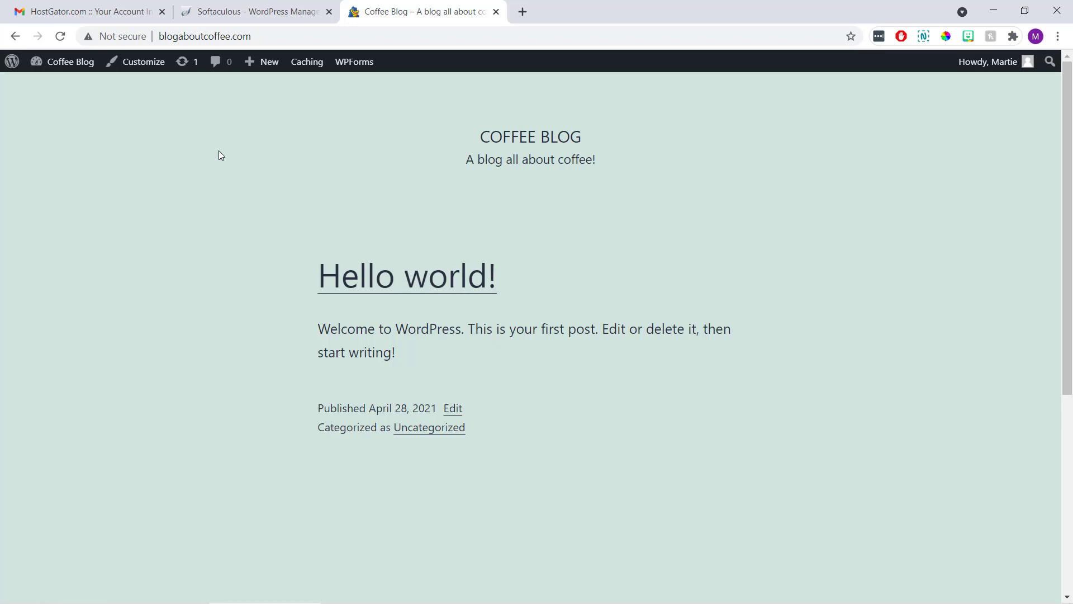
# Scroll through the live Coffee Blog homepage to view its tagline and Hello world! post.
pyautogui.scroll(-5, 220, 154)
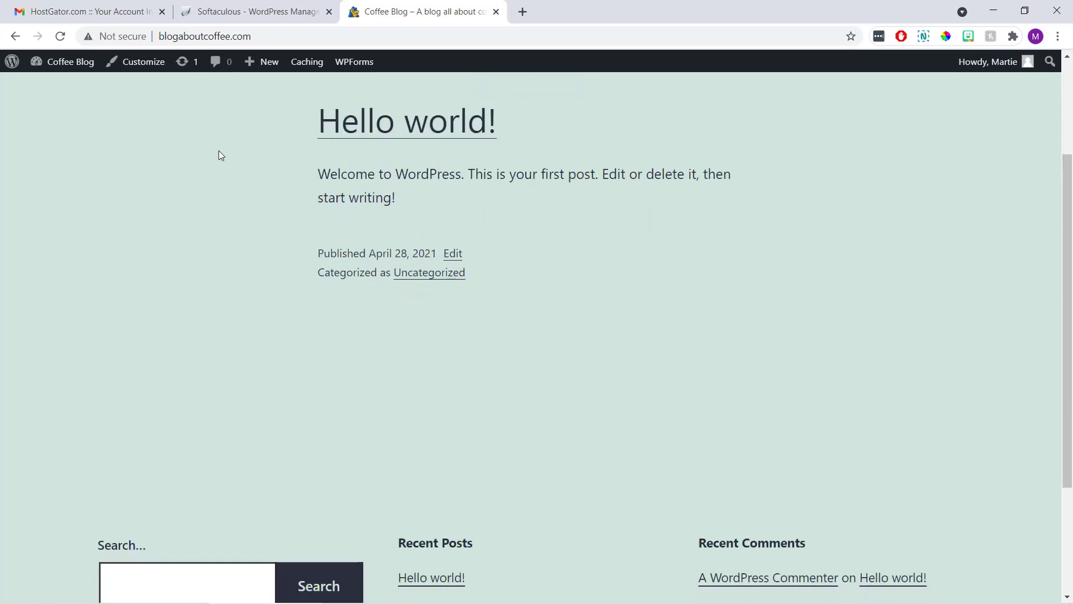
pyautogui.scroll(5, 220, 152)
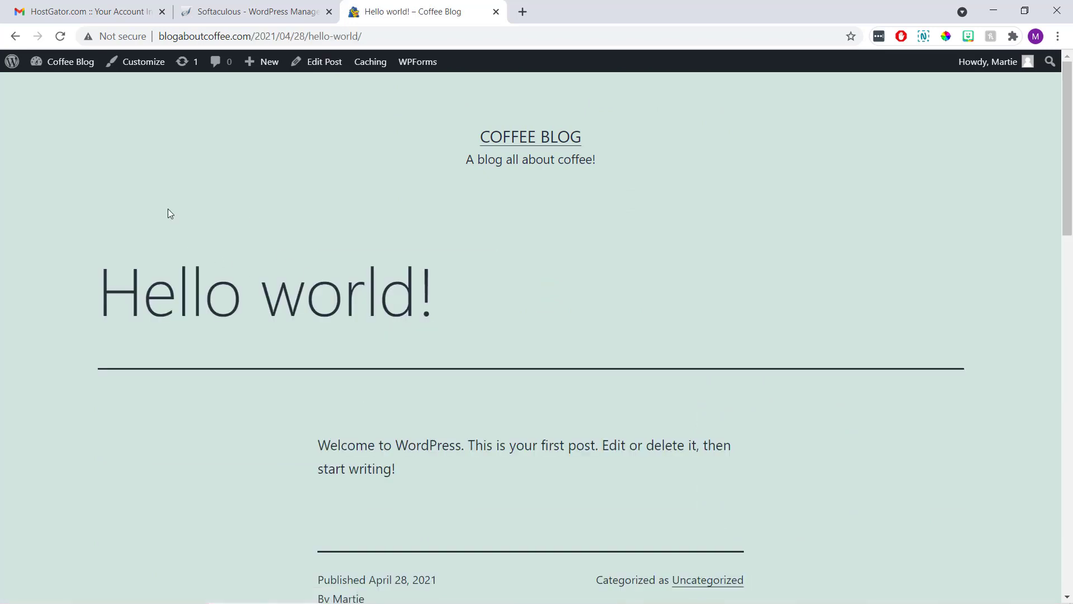
pyautogui.scroll(-10, 170, 213)
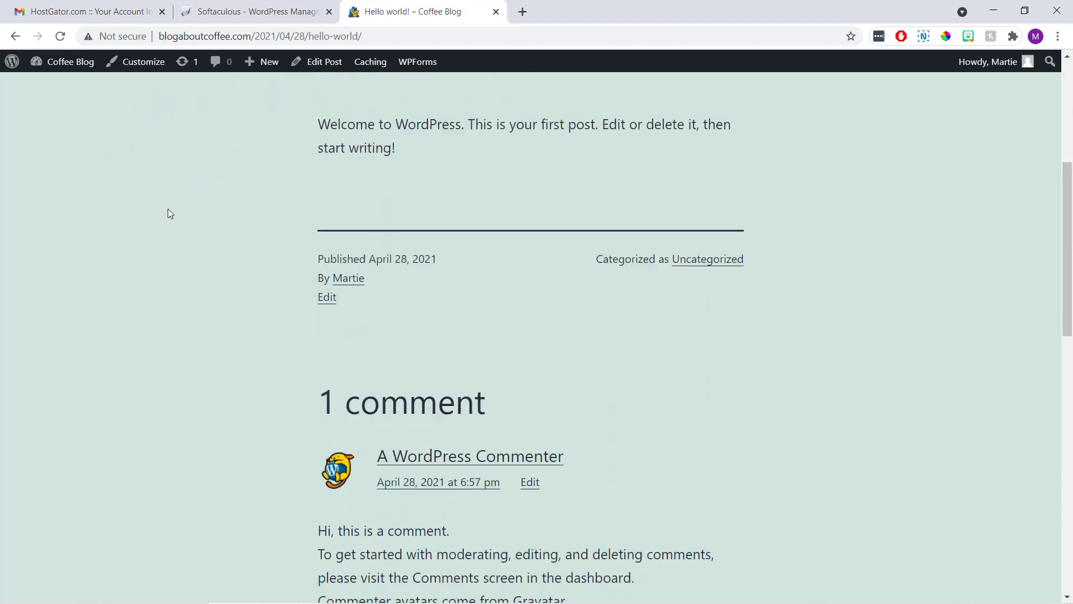
pyautogui.scroll(-7, 170, 212)
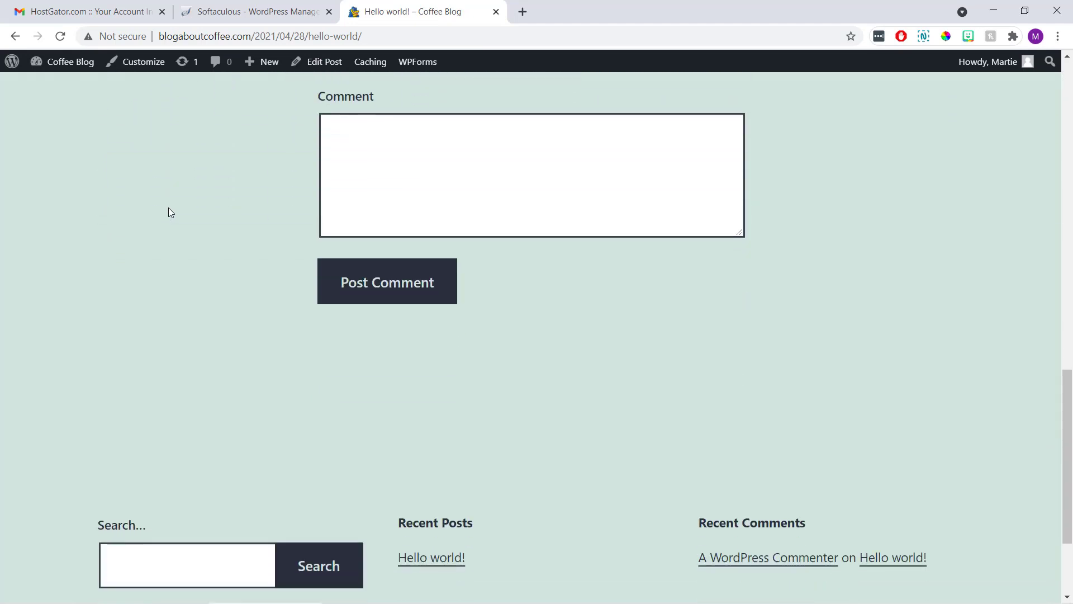
pyautogui.scroll(17, 170, 213)
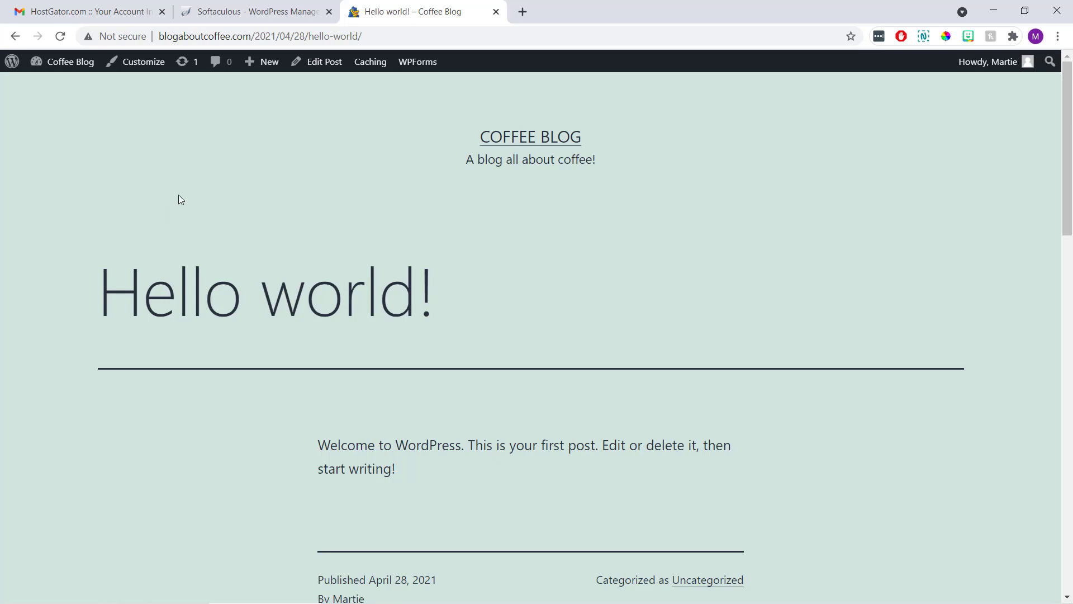
# Return to the Coffee Blog dashboard from the admin bar.
pyautogui.click(79, 69)
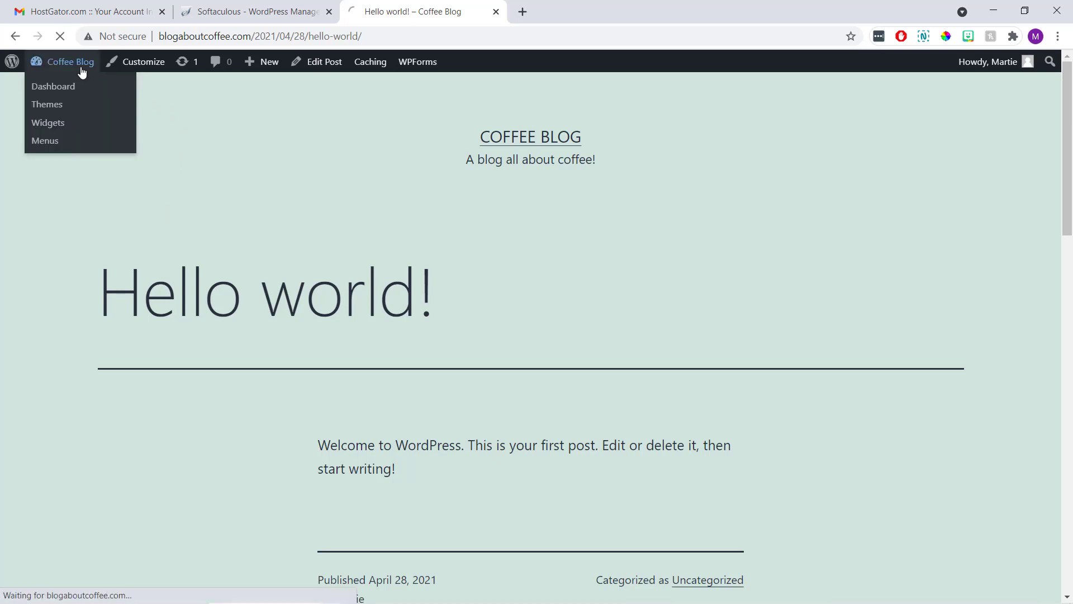